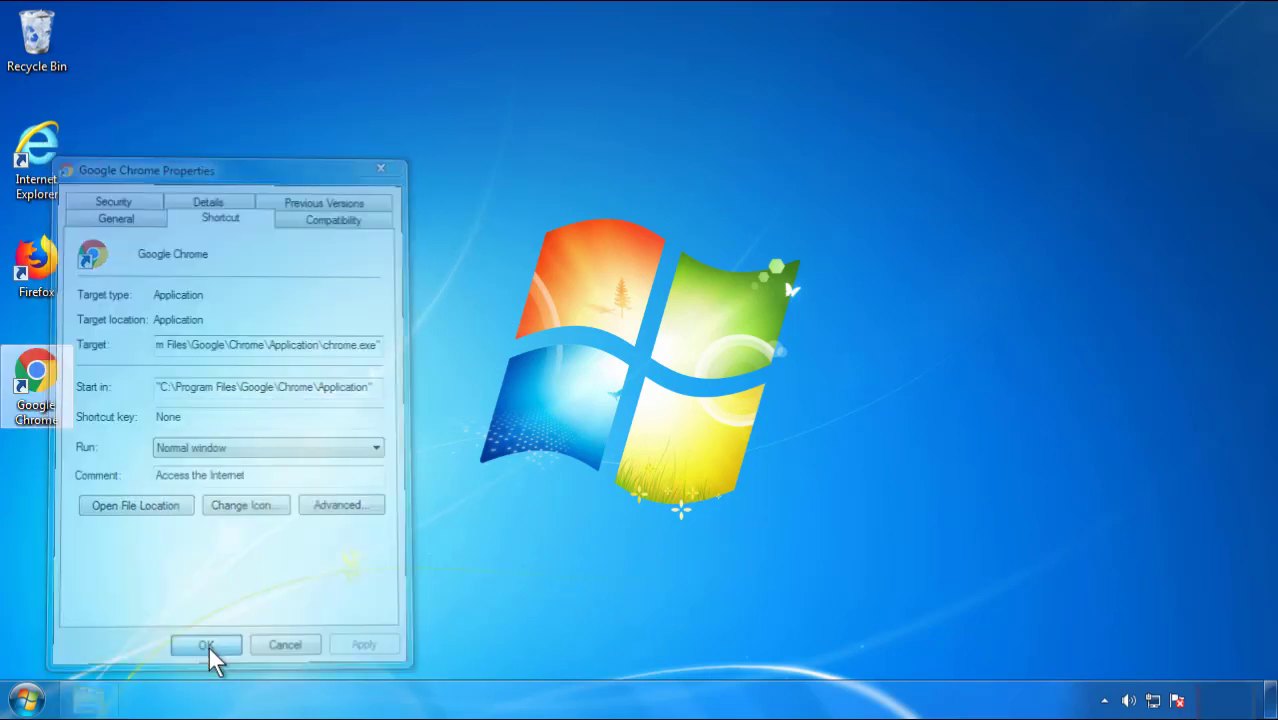
Close the Google Chrome shortcut Properties dialog and bring up the Start menu
{"action": "left_click", "coordinate": [27, 700]}
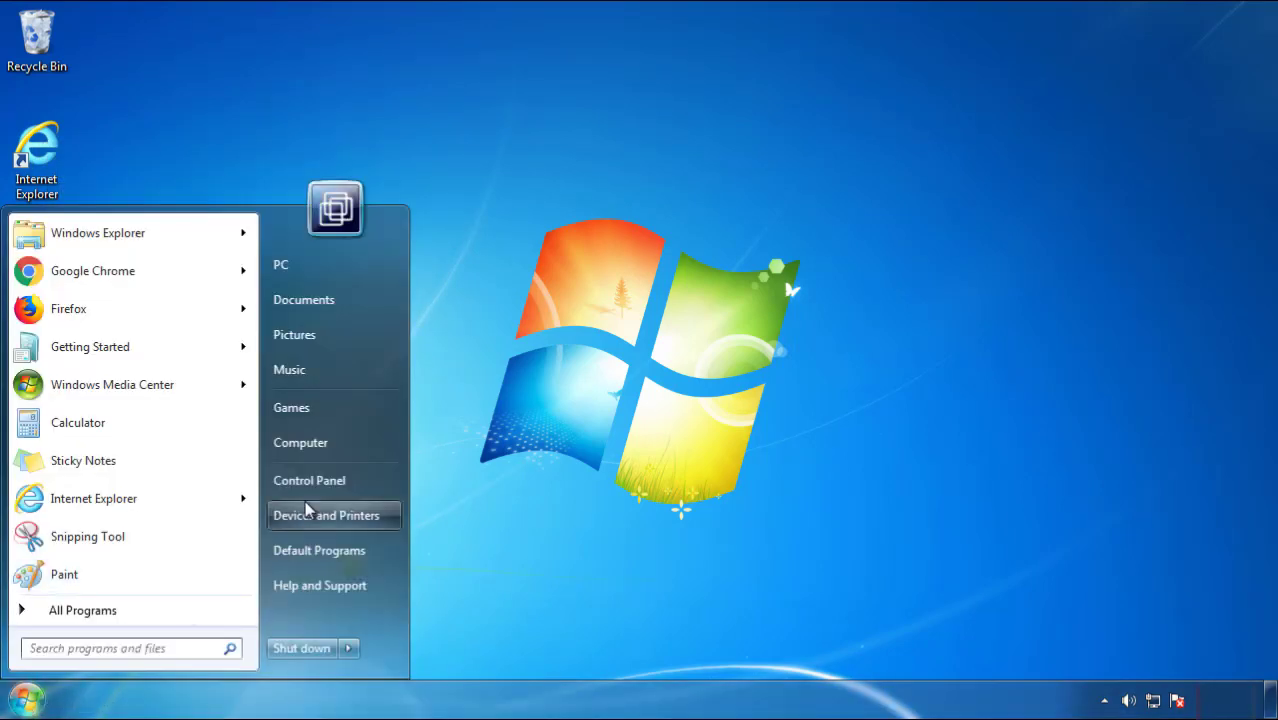
Open Programs and Features from Control Panel, sorted newest first by Installed On date
{"action": "left_click", "coordinate": [320, 478]}
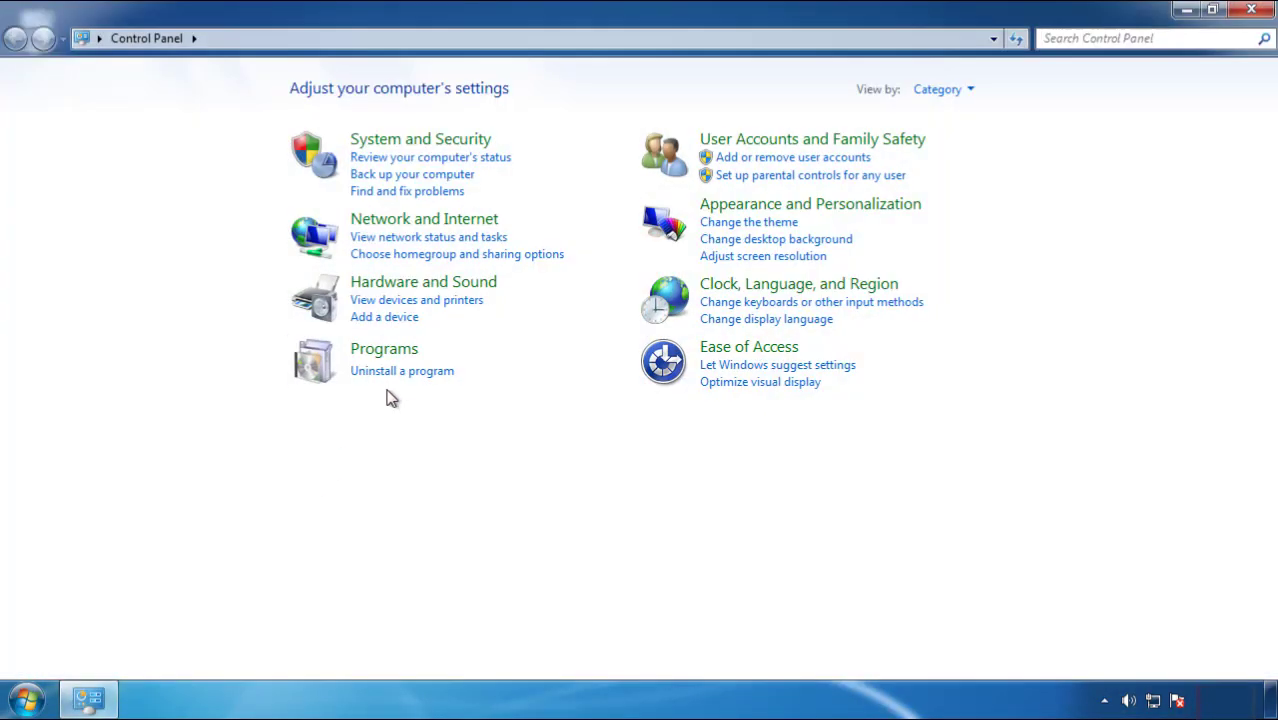
{"action": "left_click", "coordinate": [400, 372]}
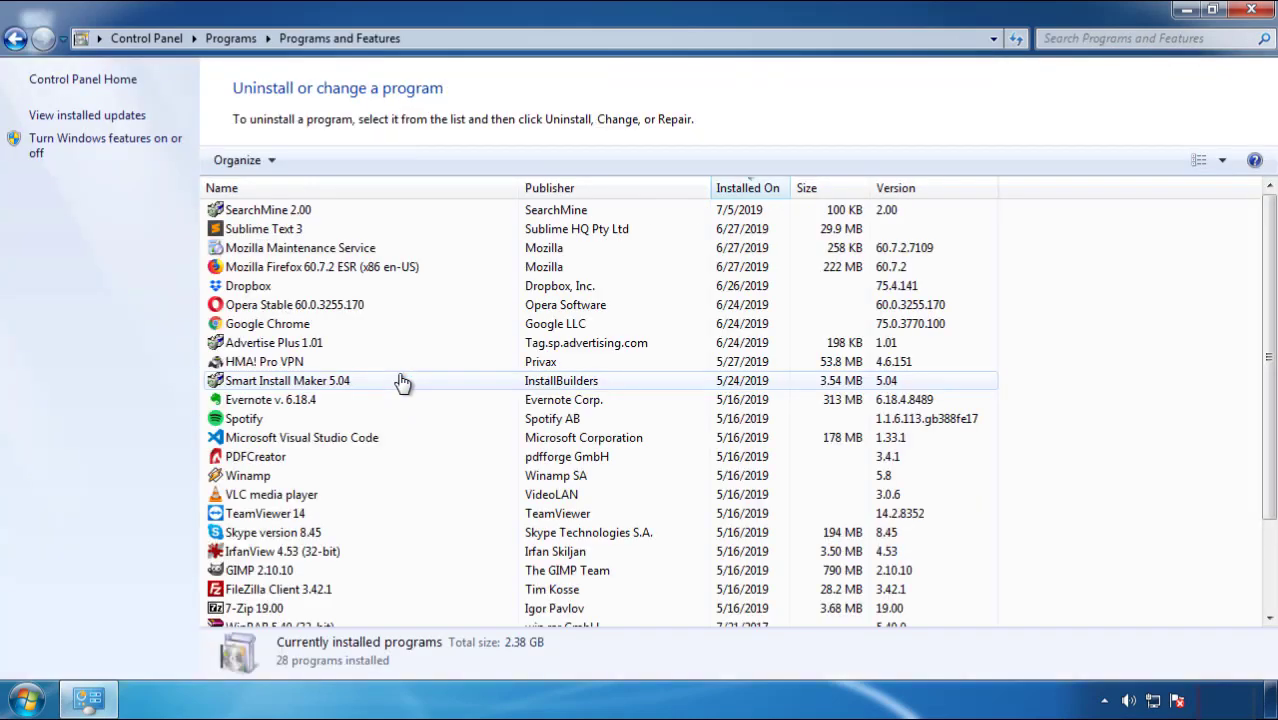
{"action": "left_click", "coordinate": [749, 190]}
{"action": "left_click", "coordinate": [745, 190]}
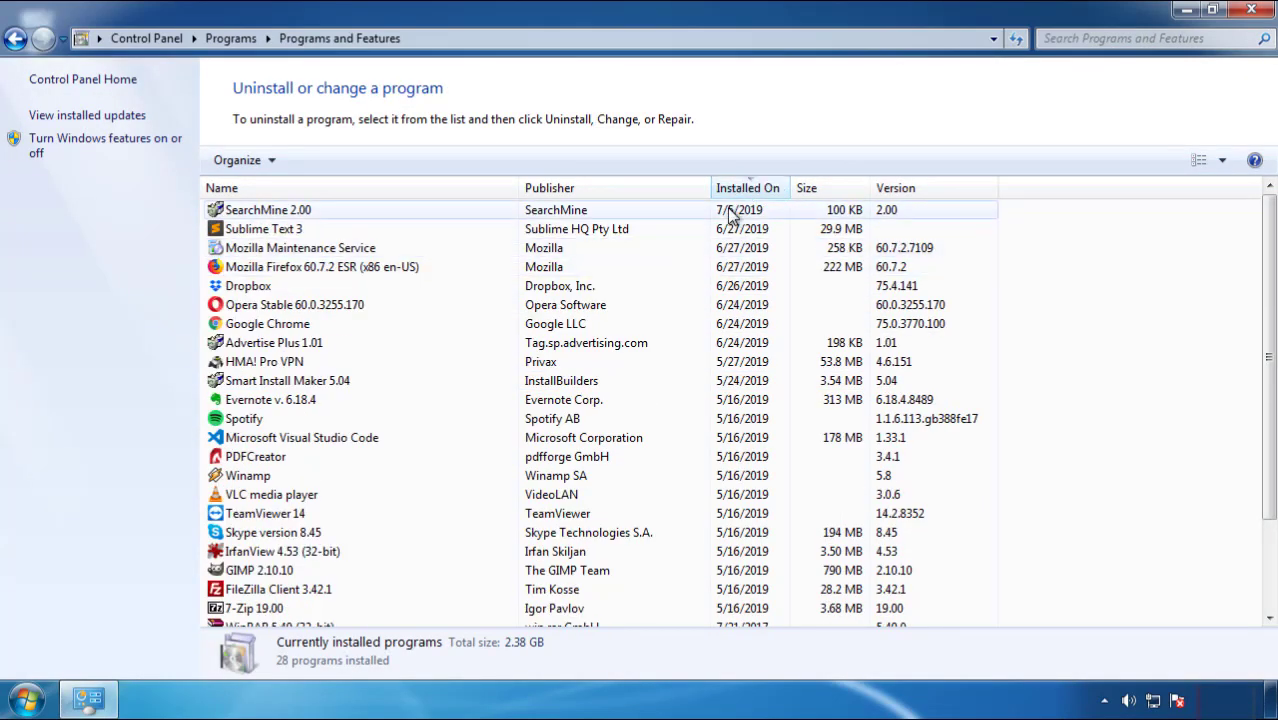
Uninstall SearchMine 2.00 and close the installed programs window
{"action": "left_click", "coordinate": [270, 215]}
{"action": "left_click", "coordinate": [318, 161]}
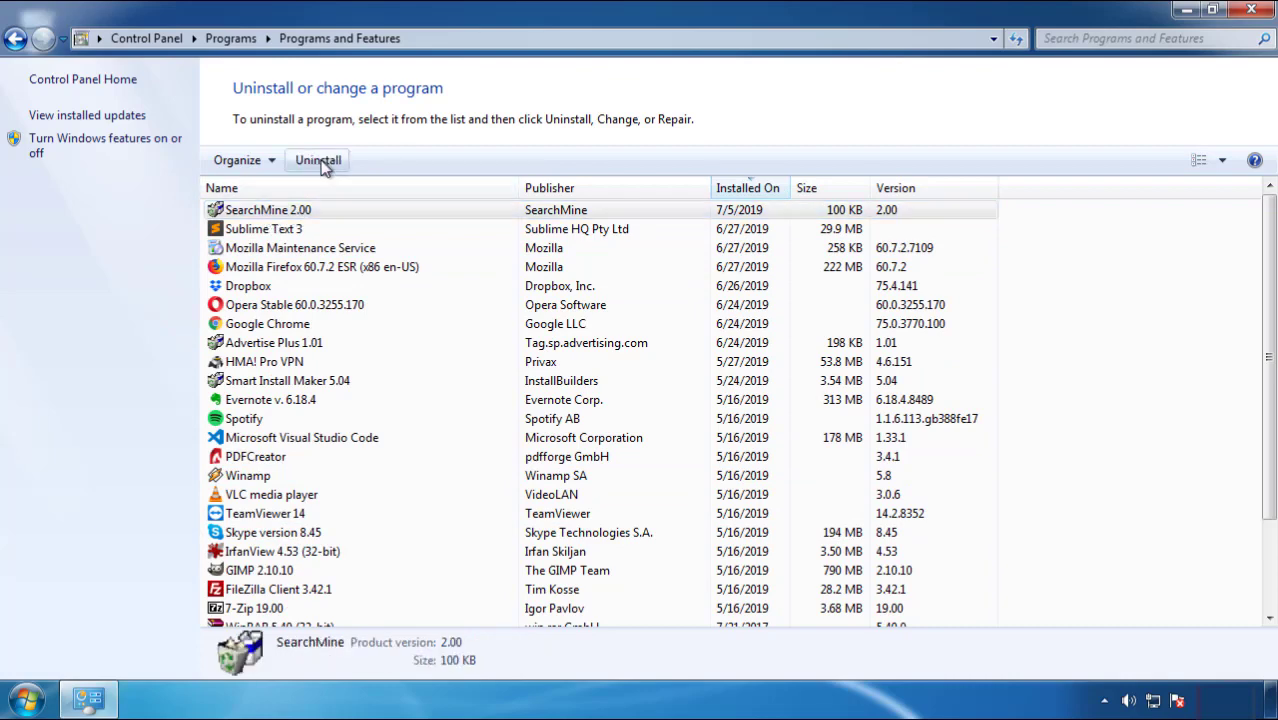
{"action": "left_click", "coordinate": [745, 529]}
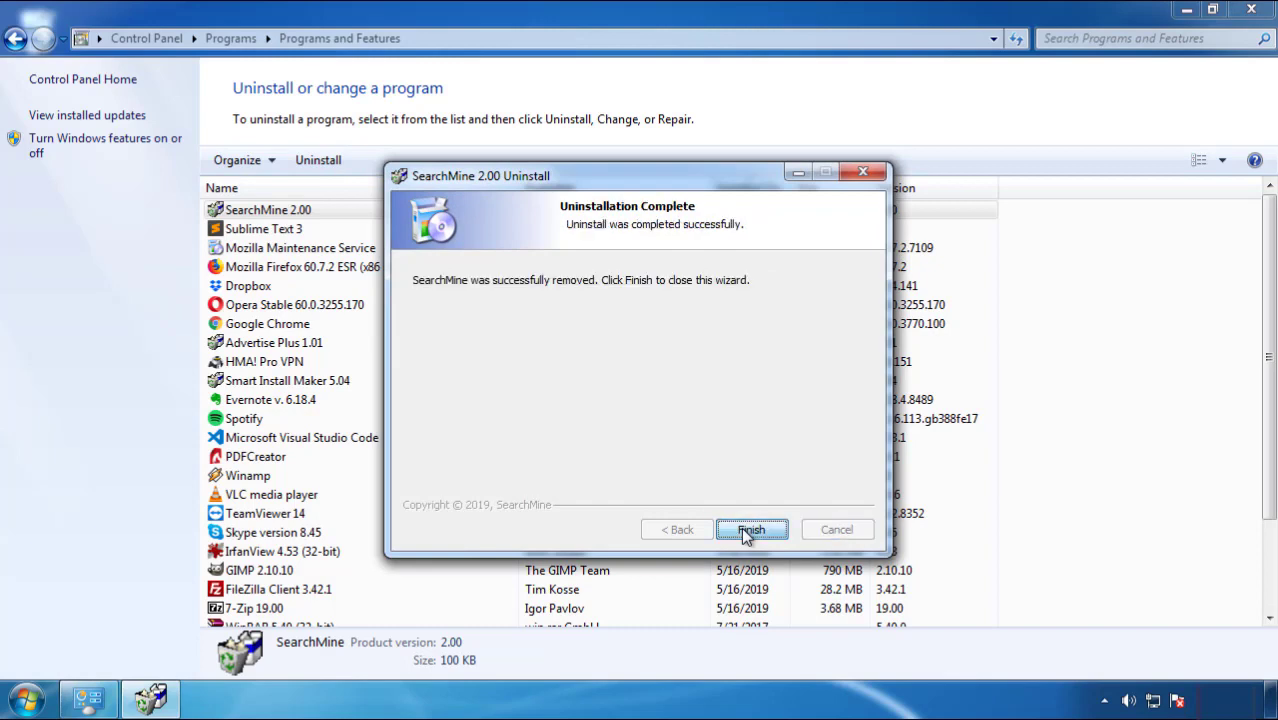
{"action": "left_click", "coordinate": [741, 527]}
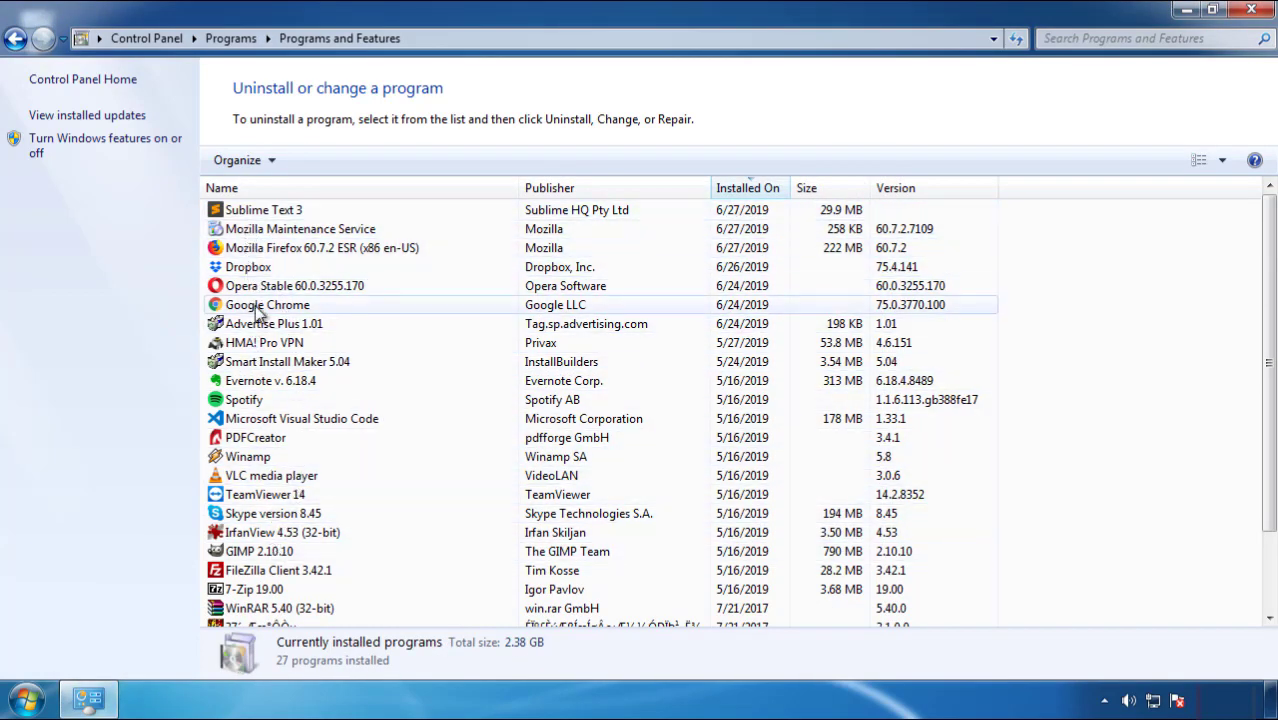
{"action": "left_click", "coordinate": [1252, 12]}
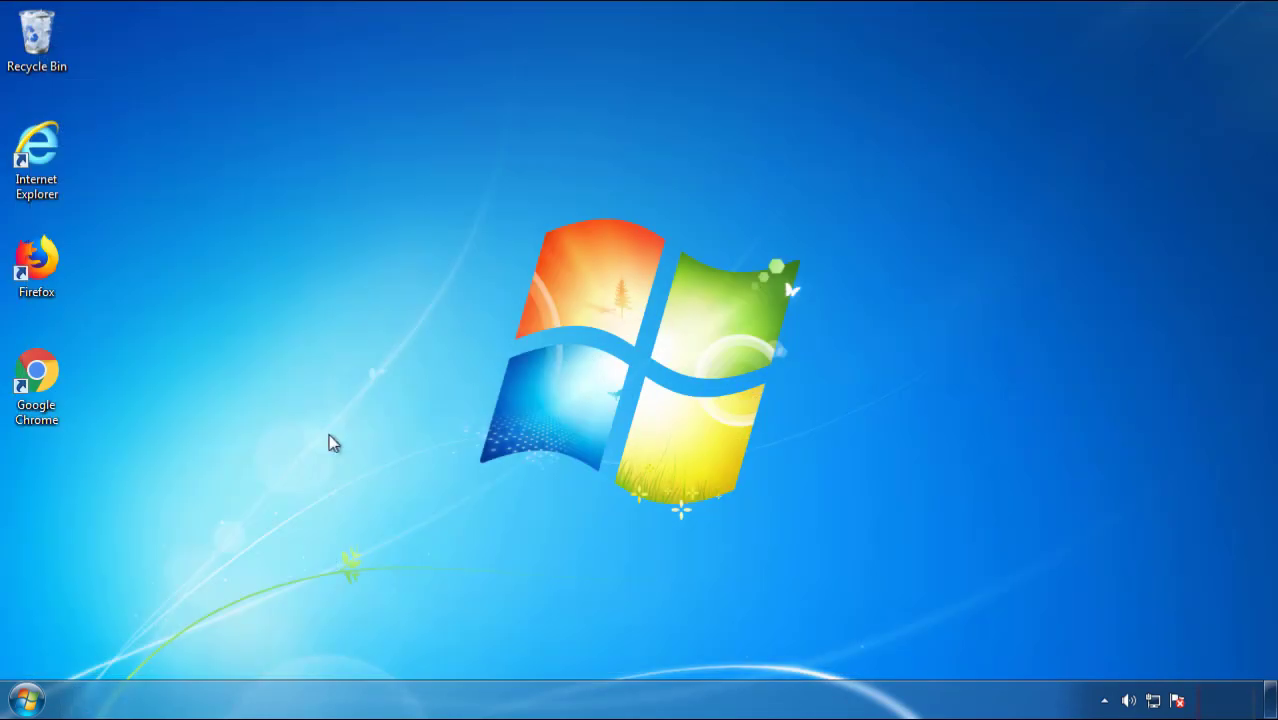
Restart Windows 7 and boot into Safe Mode from the Advanced Boot Options menu
{"action": "left_click", "coordinate": [25, 700]}
{"action": "mouse_move", "coordinate": [345, 652]}
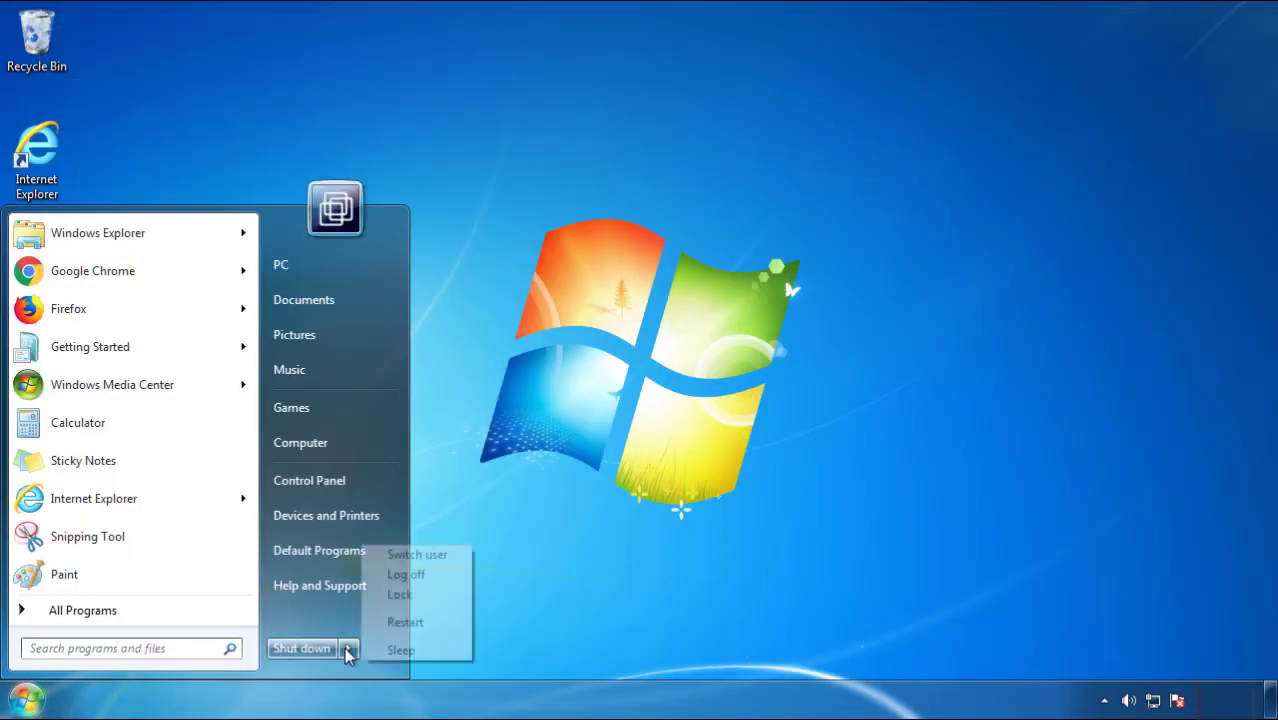
{"action": "left_click", "coordinate": [663, 560]}
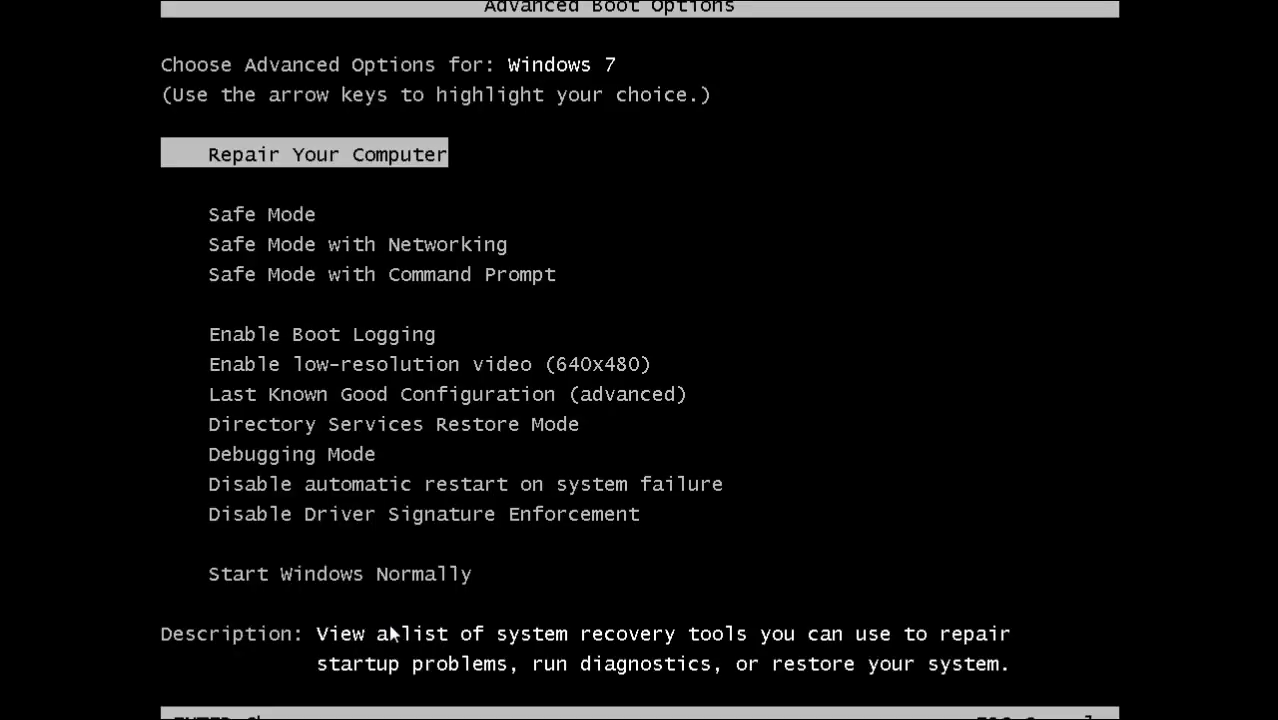
{"action": "key", "text": "Down"}
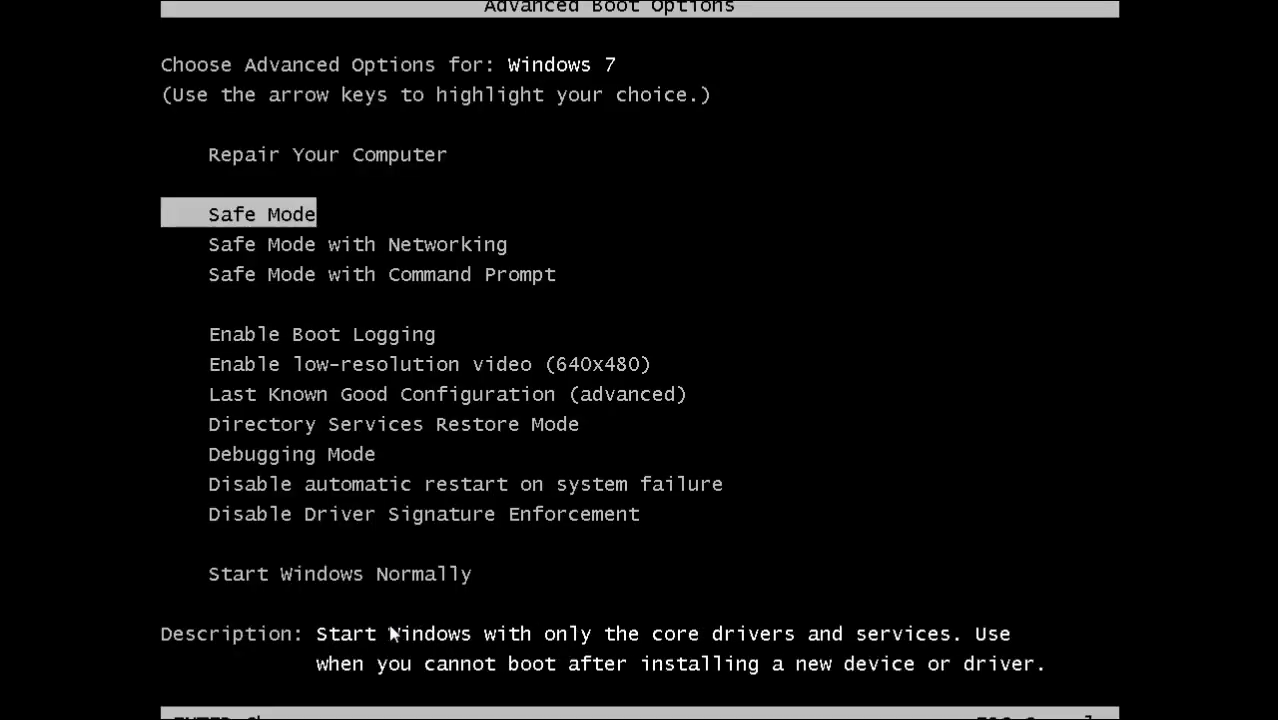
{"action": "key", "text": "Return"}
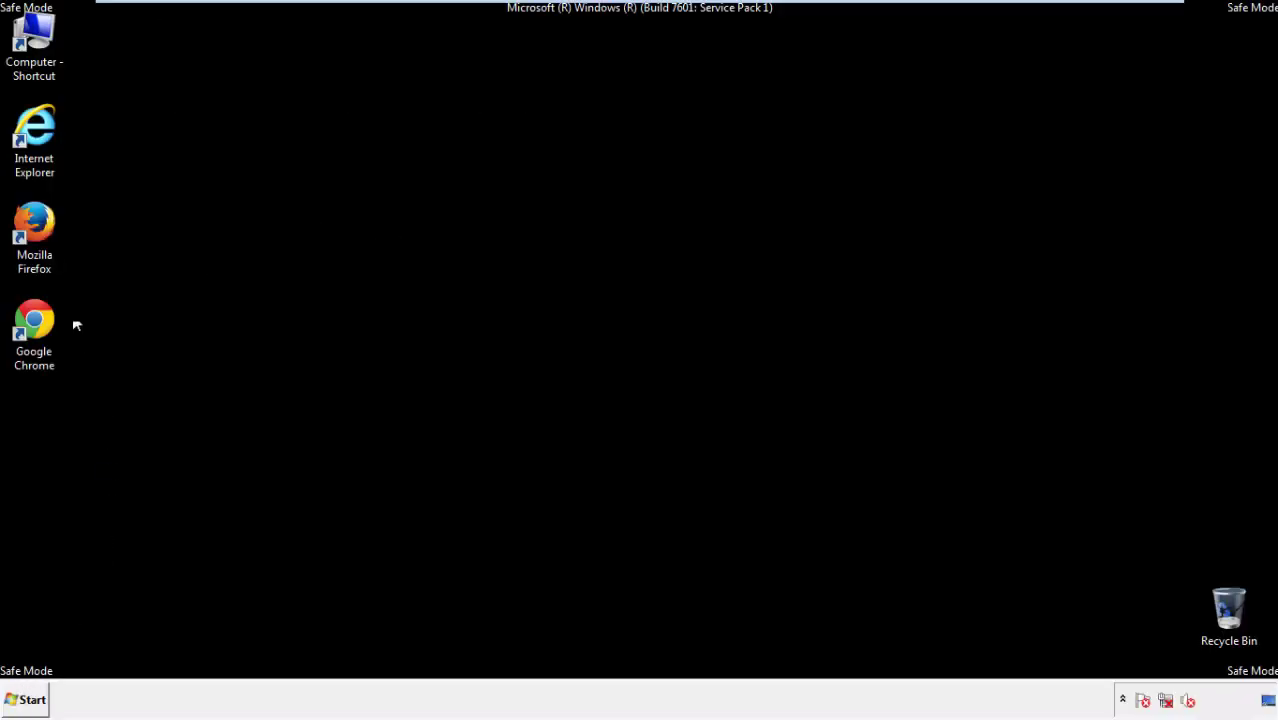
Launch Firefox, decline the default-browser prompt, and show the Menu Bar
{"action": "double_click", "coordinate": [46, 233]}
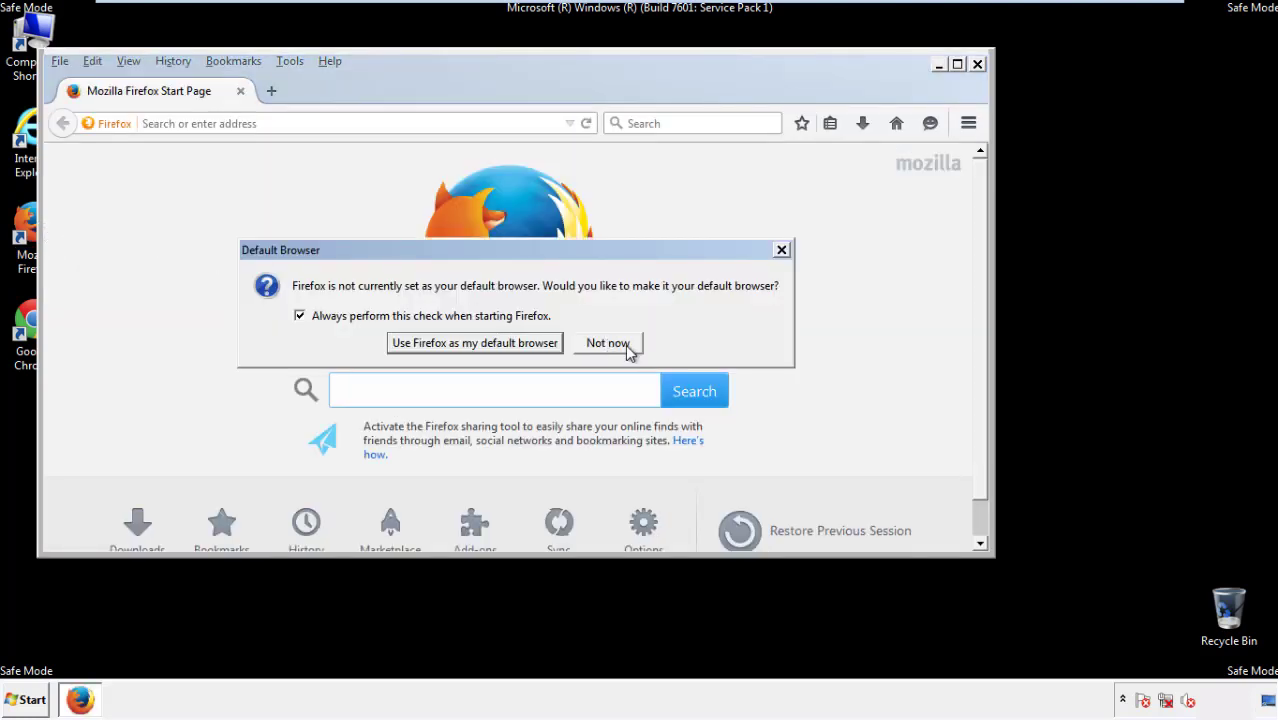
{"action": "left_click", "coordinate": [622, 343]}
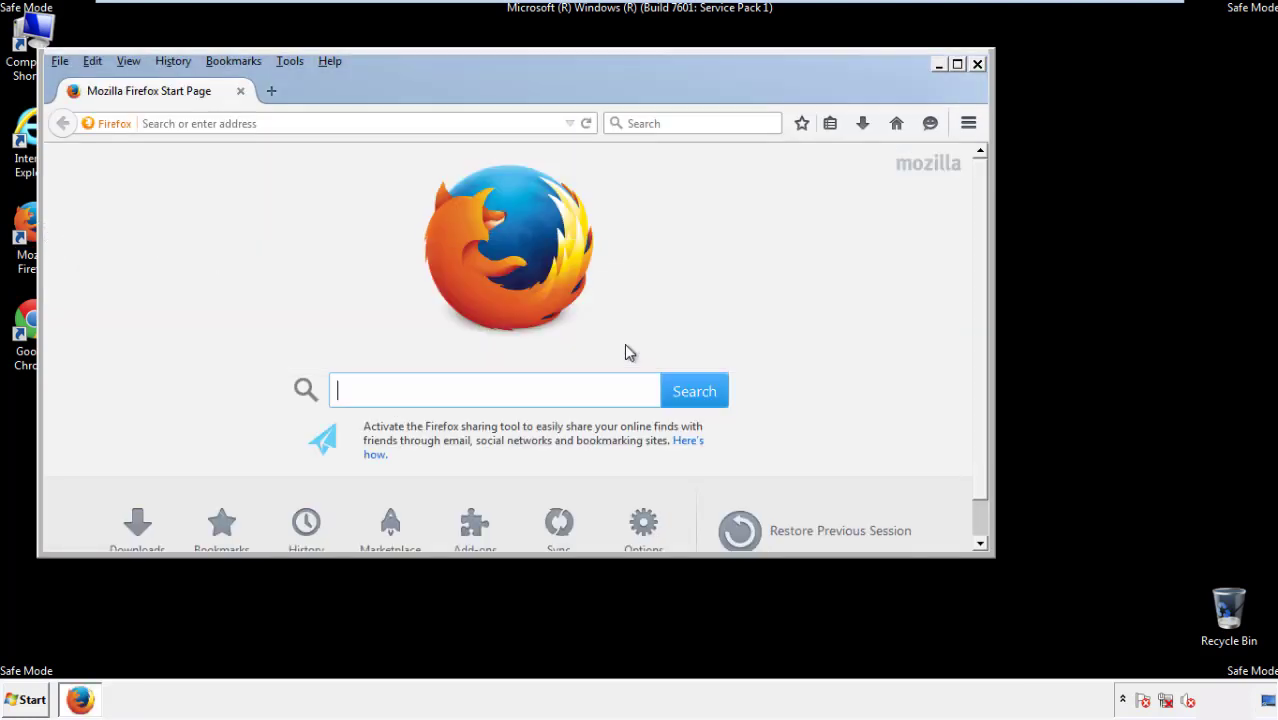
{"action": "right_click", "coordinate": [390, 84]}
{"action": "left_click", "coordinate": [426, 150]}
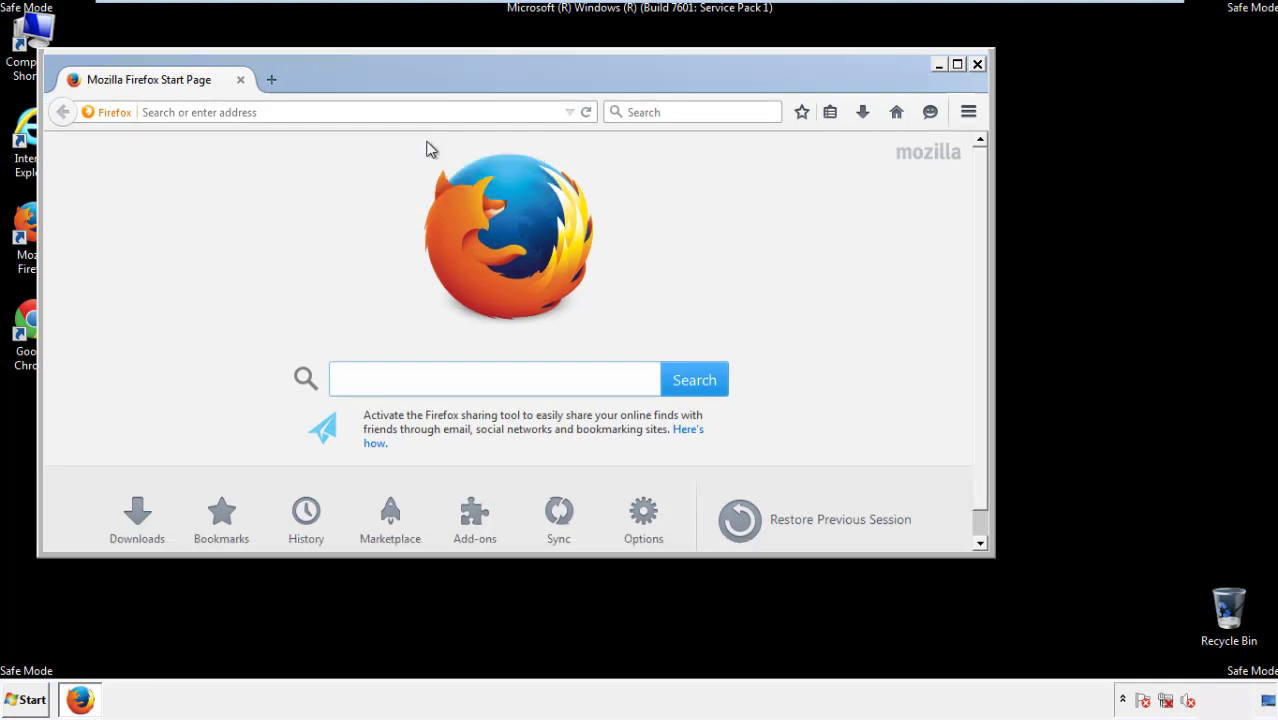
{"action": "right_click", "coordinate": [401, 82]}
{"action": "left_click", "coordinate": [430, 157]}
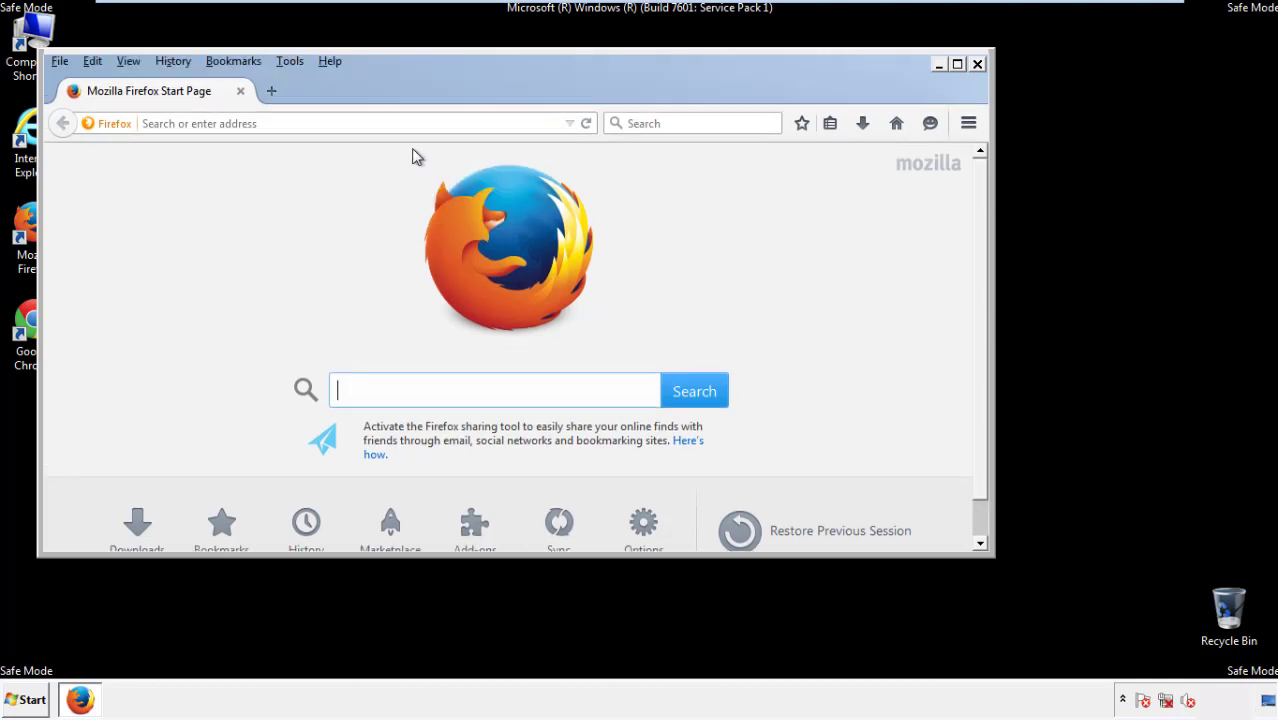
Clear Recent History for Everything, keeping Offline Website Data and Site Preferences ticked
{"action": "left_click", "coordinate": [178, 62]}
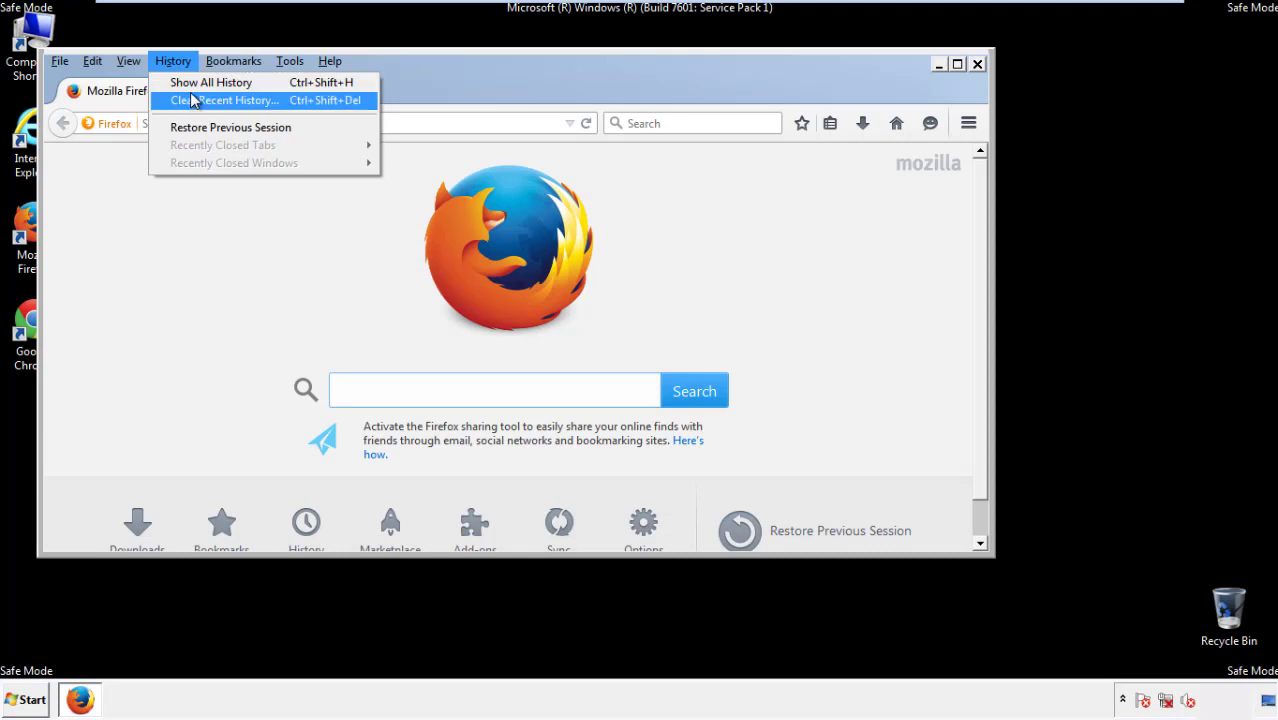
{"action": "left_click", "coordinate": [194, 100]}
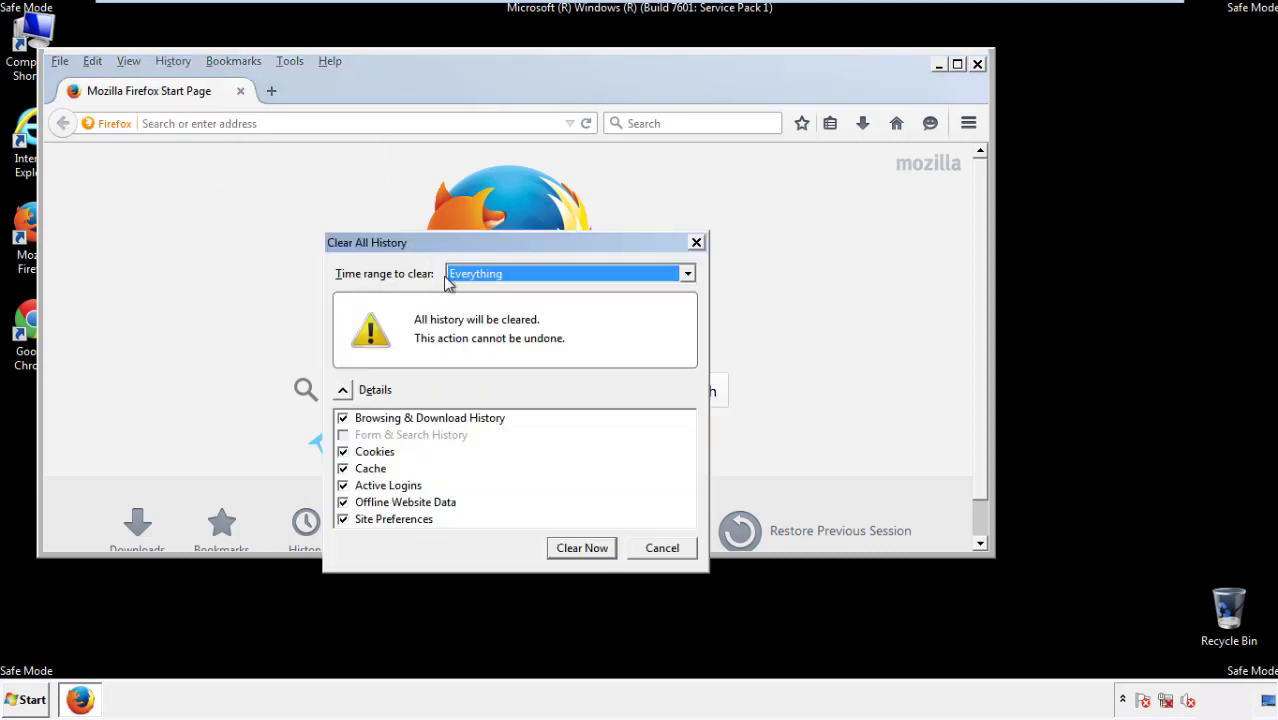
{"action": "left_click", "coordinate": [476, 279]}
{"action": "left_click", "coordinate": [480, 375]}
{"action": "left_click", "coordinate": [342, 502]}
{"action": "left_click", "coordinate": [342, 502]}
{"action": "left_click", "coordinate": [343, 520]}
{"action": "left_click", "coordinate": [343, 520]}
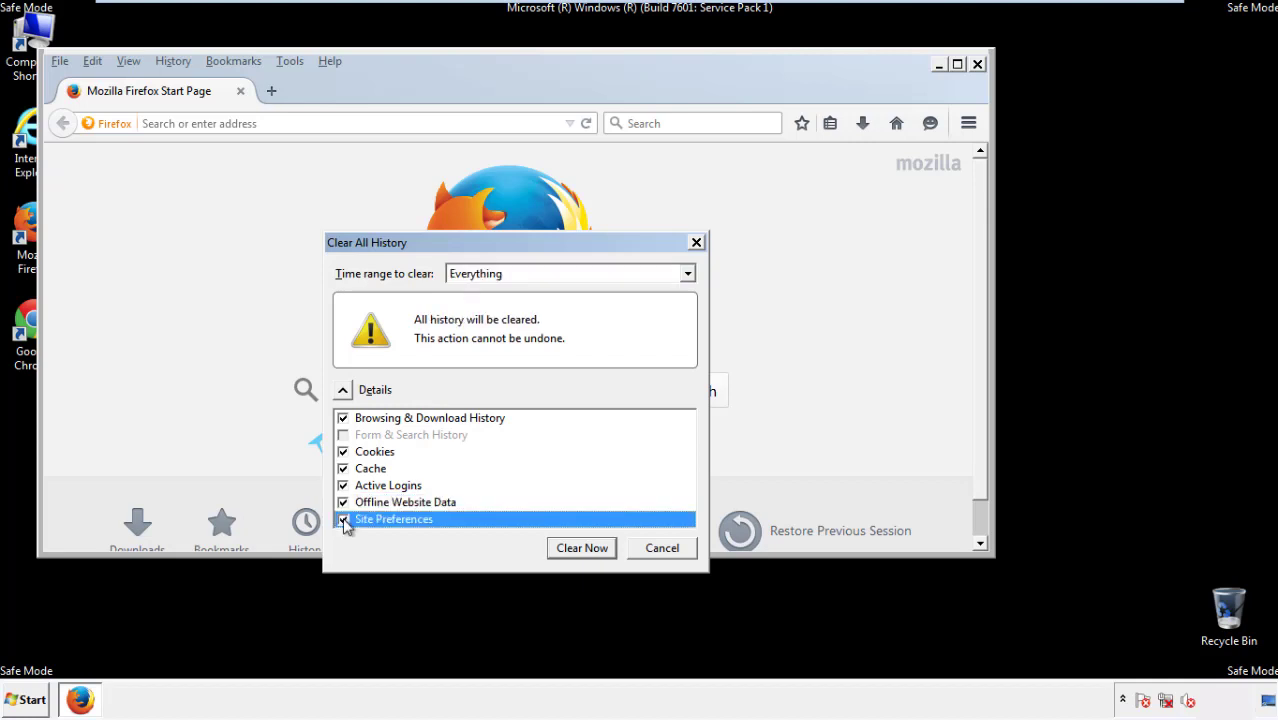
{"action": "left_click", "coordinate": [581, 549]}
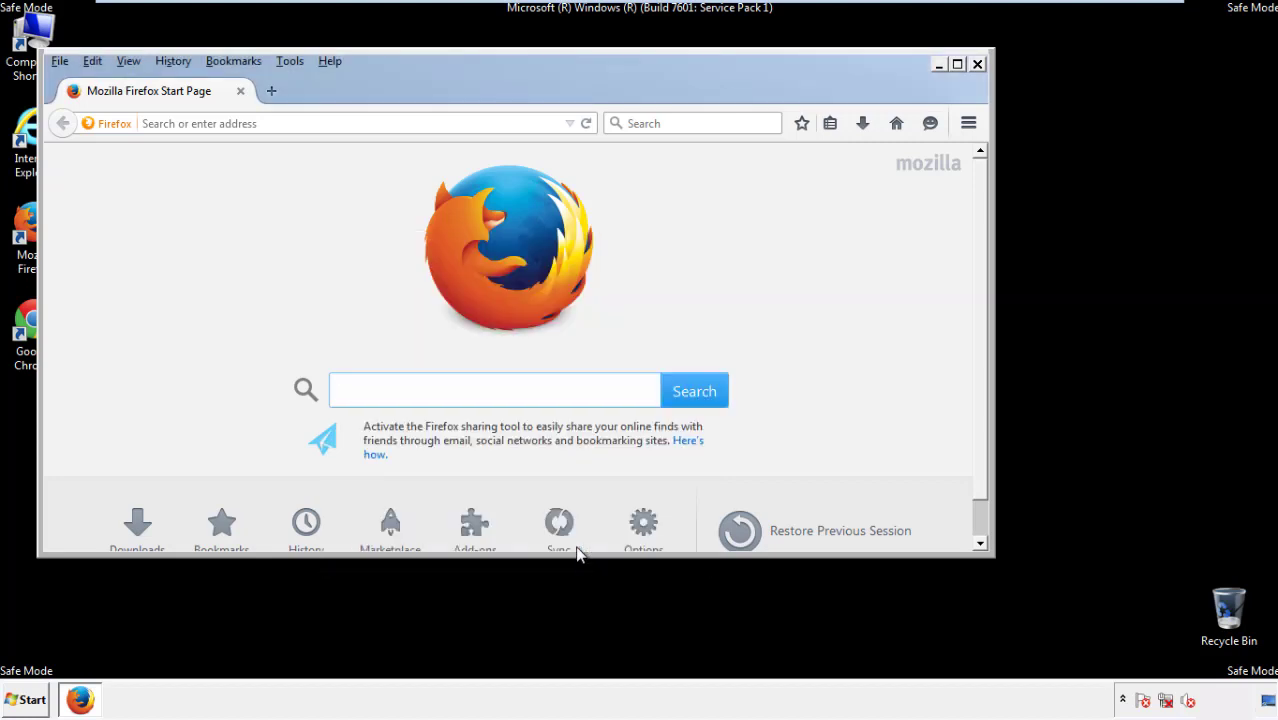
Refresh Firefox via Help > Troubleshooting Information, finish the import, then close Firefox
{"action": "left_click", "coordinate": [329, 60]}
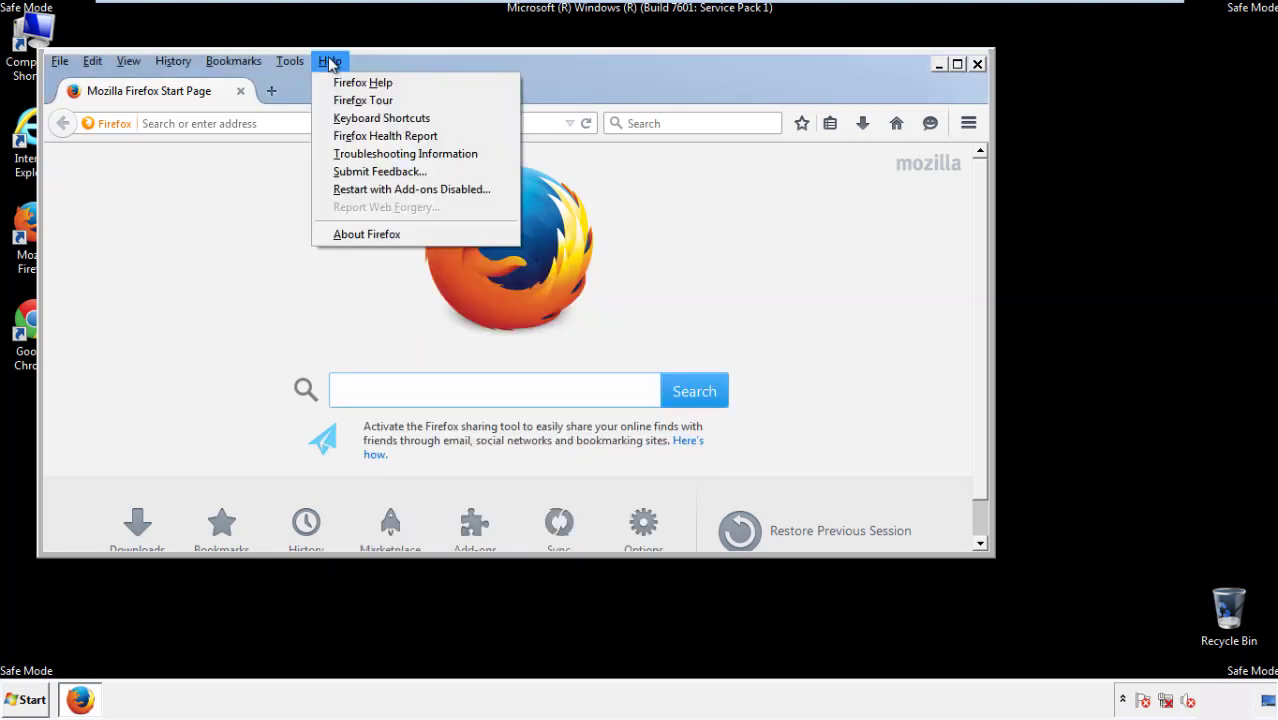
{"action": "left_click", "coordinate": [371, 154]}
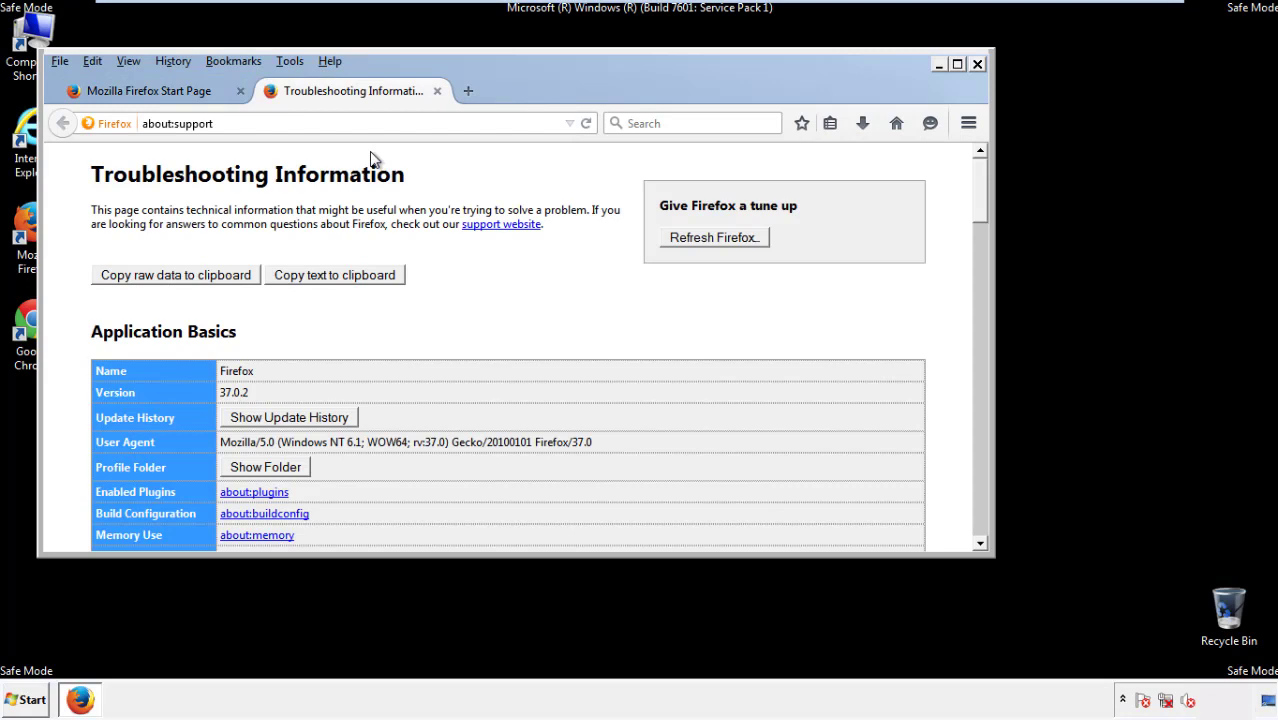
{"action": "left_click", "coordinate": [741, 240]}
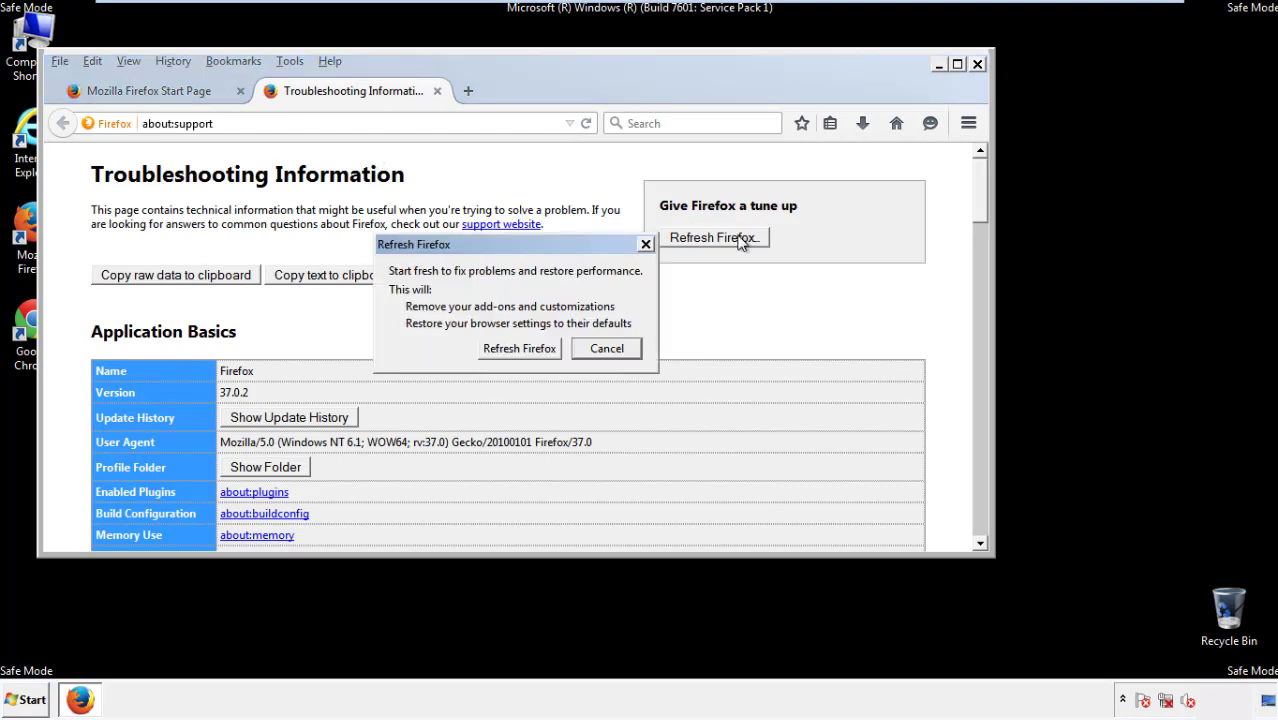
{"action": "left_click", "coordinate": [519, 348]}
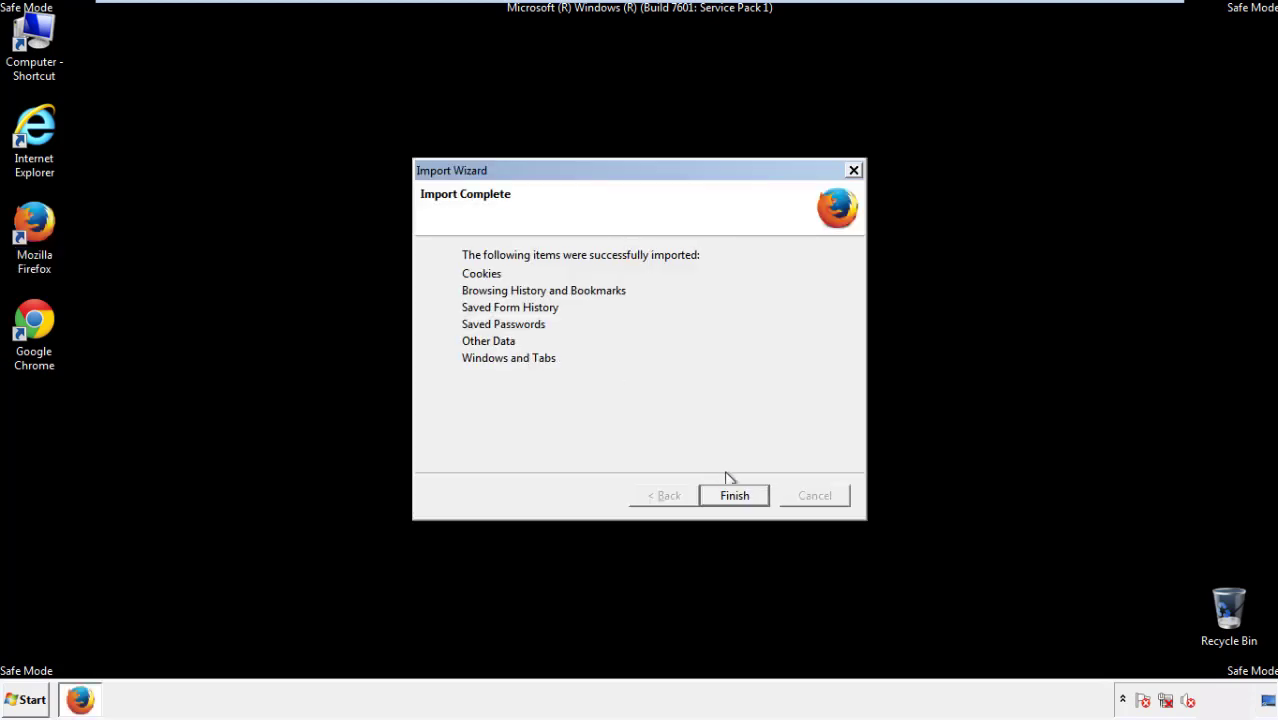
{"action": "left_click", "coordinate": [734, 496]}
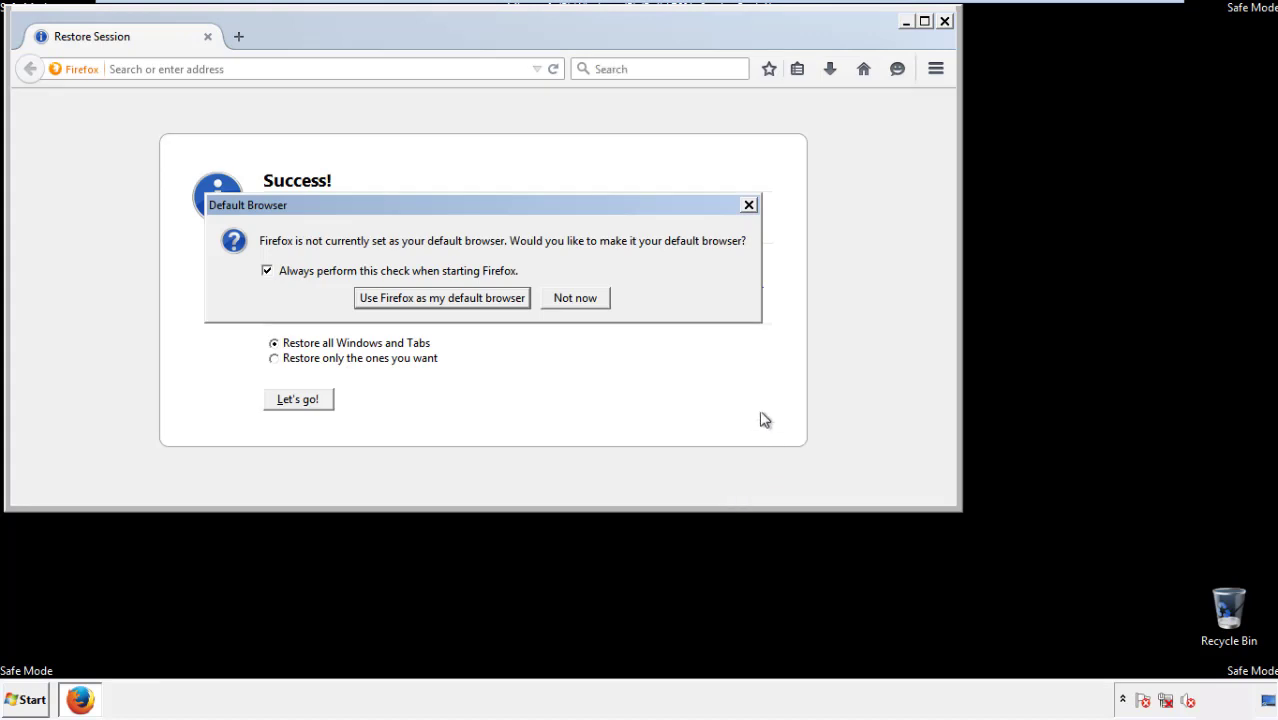
{"action": "left_click", "coordinate": [575, 300]}
{"action": "left_click", "coordinate": [944, 21]}
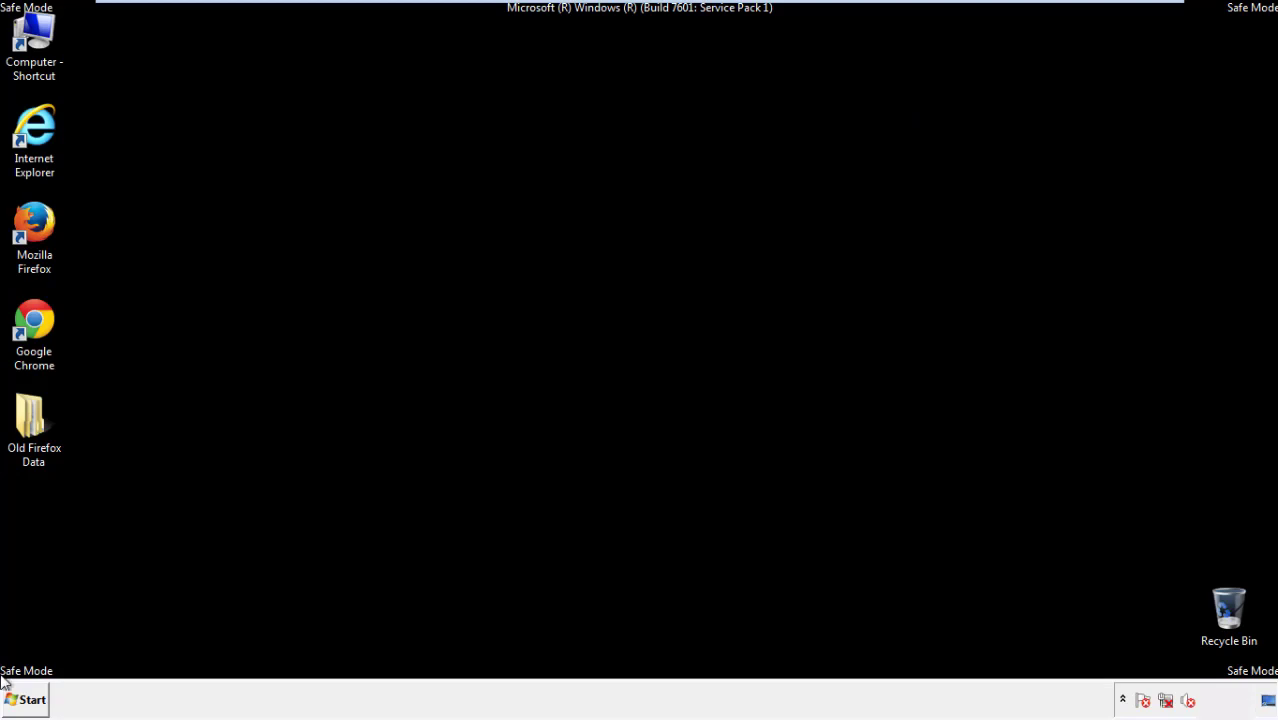
Launch Chrome, dismiss the default-browser prompt, and go to the Settings History page
{"action": "left_click", "coordinate": [30, 318]}
{"action": "double_click", "coordinate": [30, 318]}
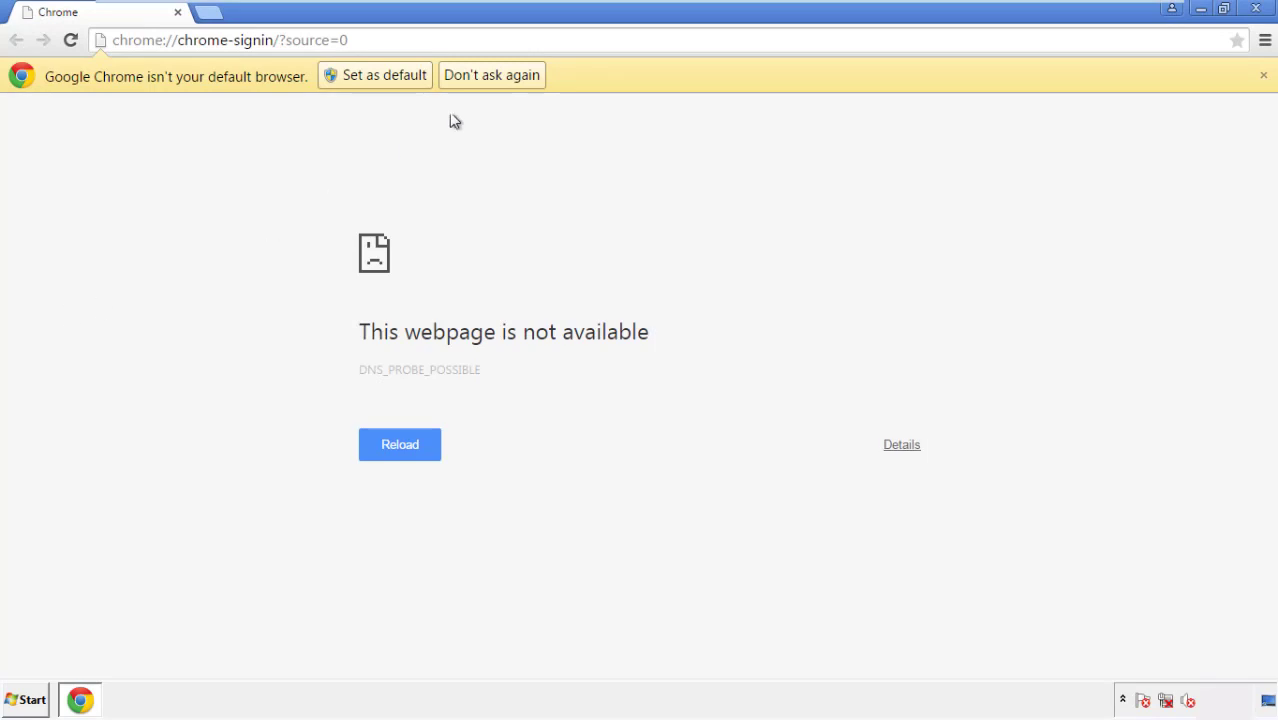
{"action": "left_click", "coordinate": [515, 78]}
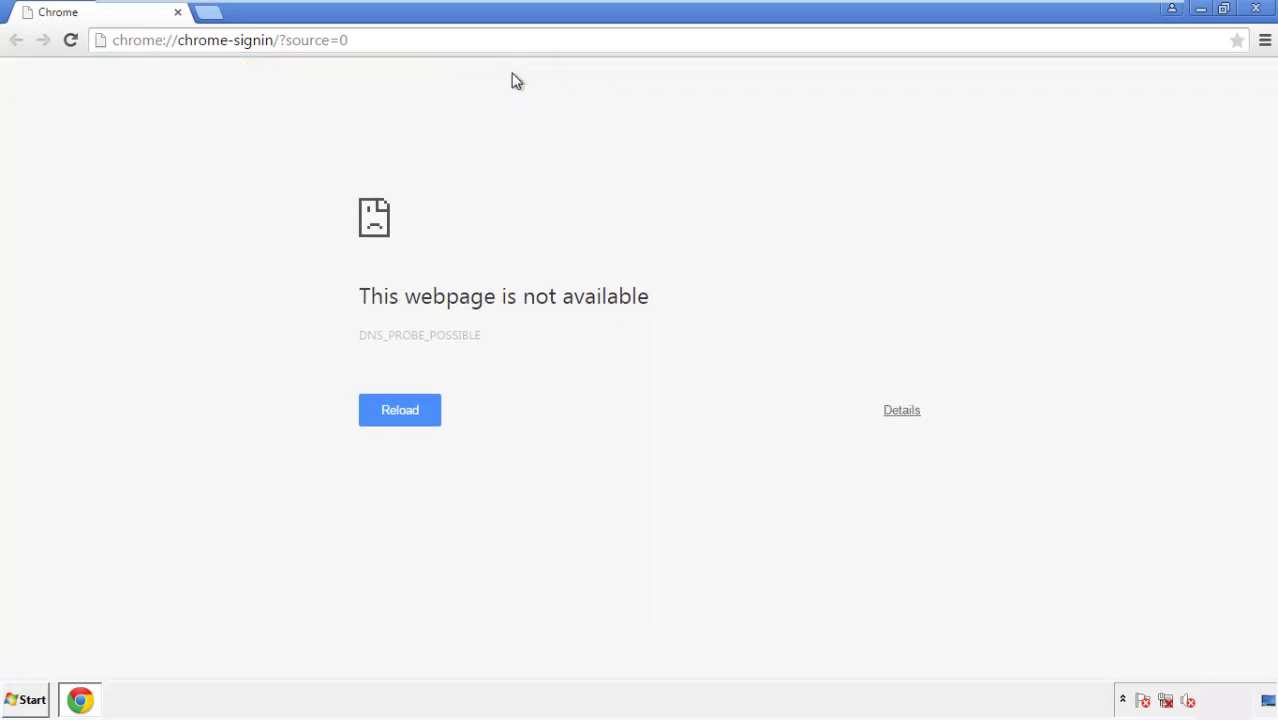
{"action": "left_click", "coordinate": [1265, 42]}
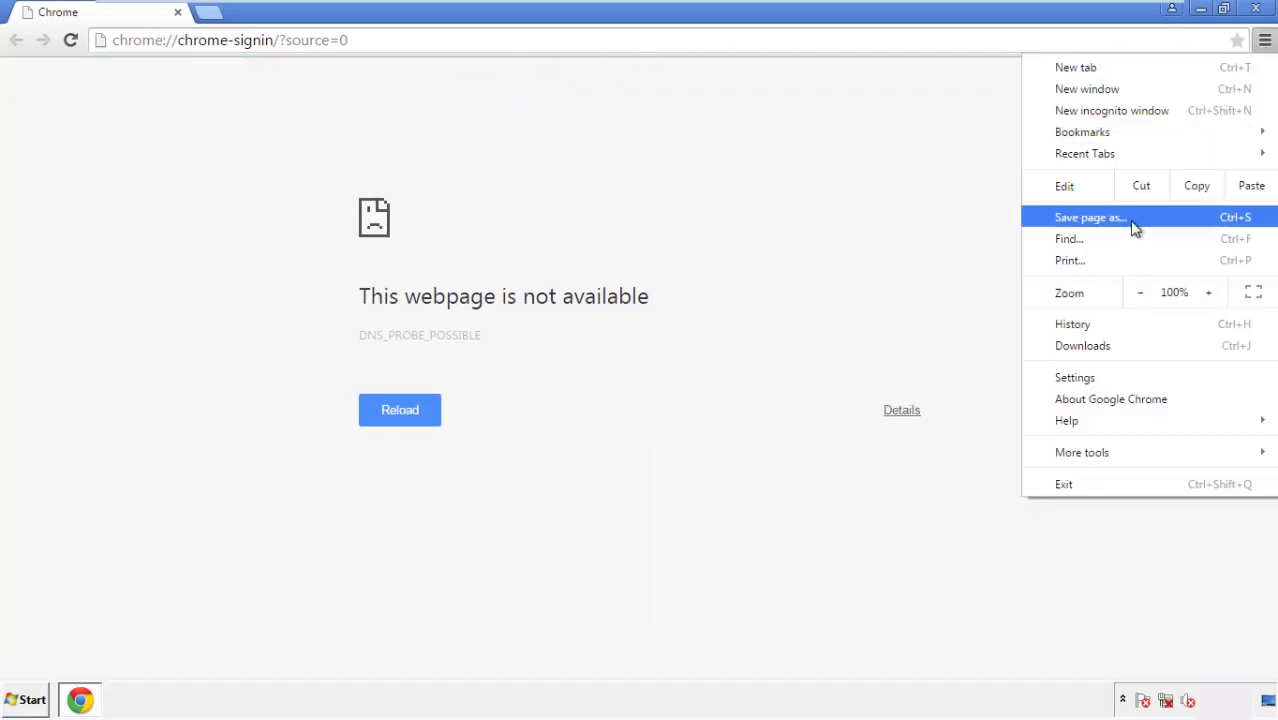
{"action": "left_click", "coordinate": [1081, 377]}
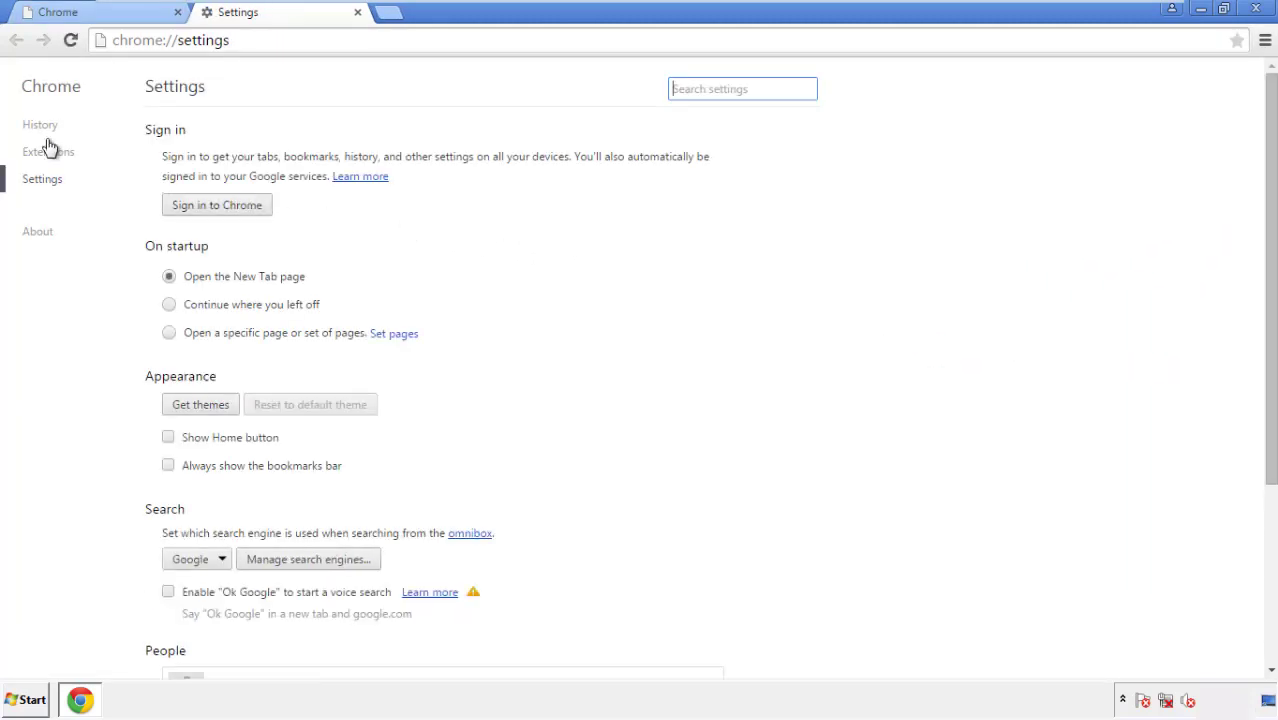
{"action": "left_click", "coordinate": [44, 127]}
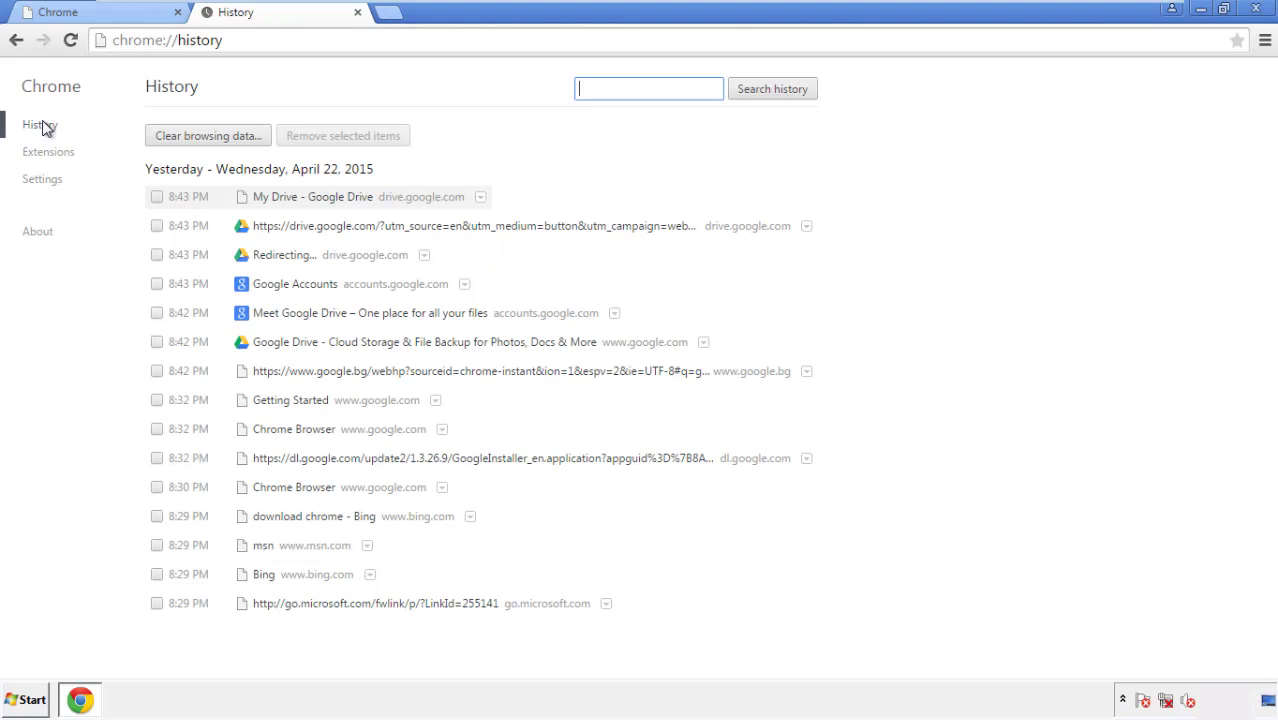
Clear browsing data from 'the beginning of time', including autofill form data
{"action": "left_click", "coordinate": [192, 139]}
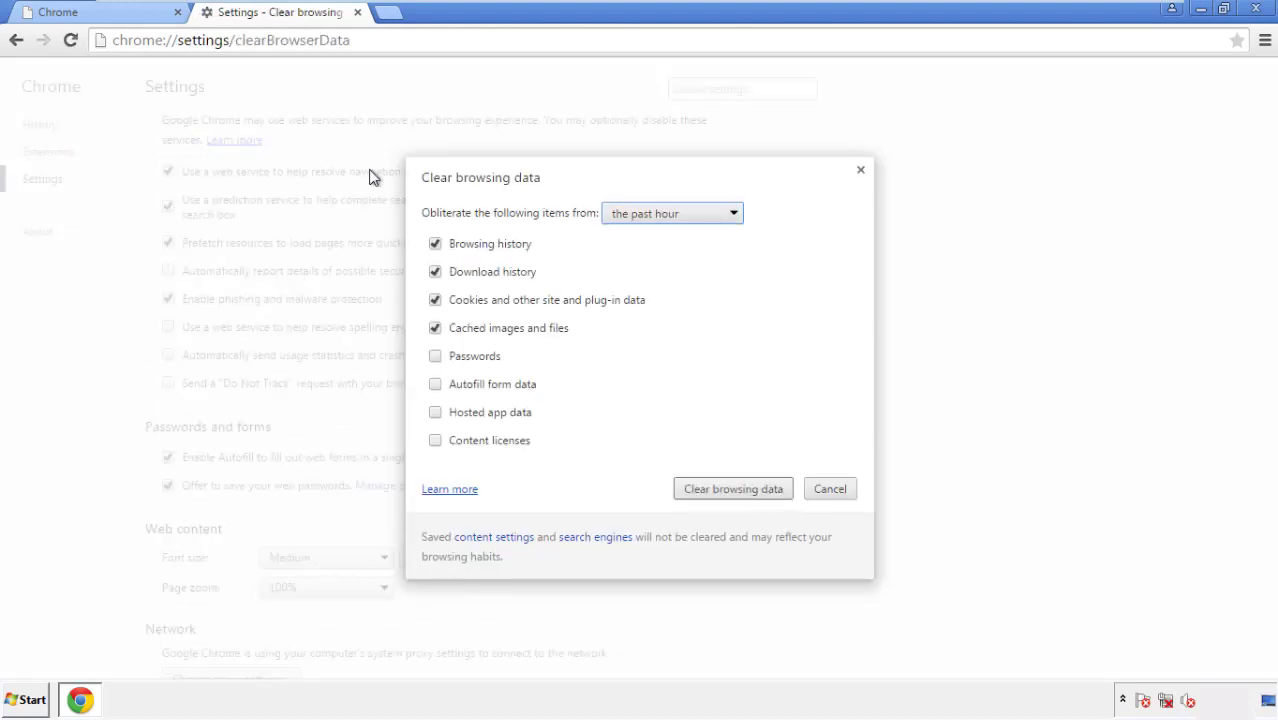
{"action": "left_click", "coordinate": [642, 216]}
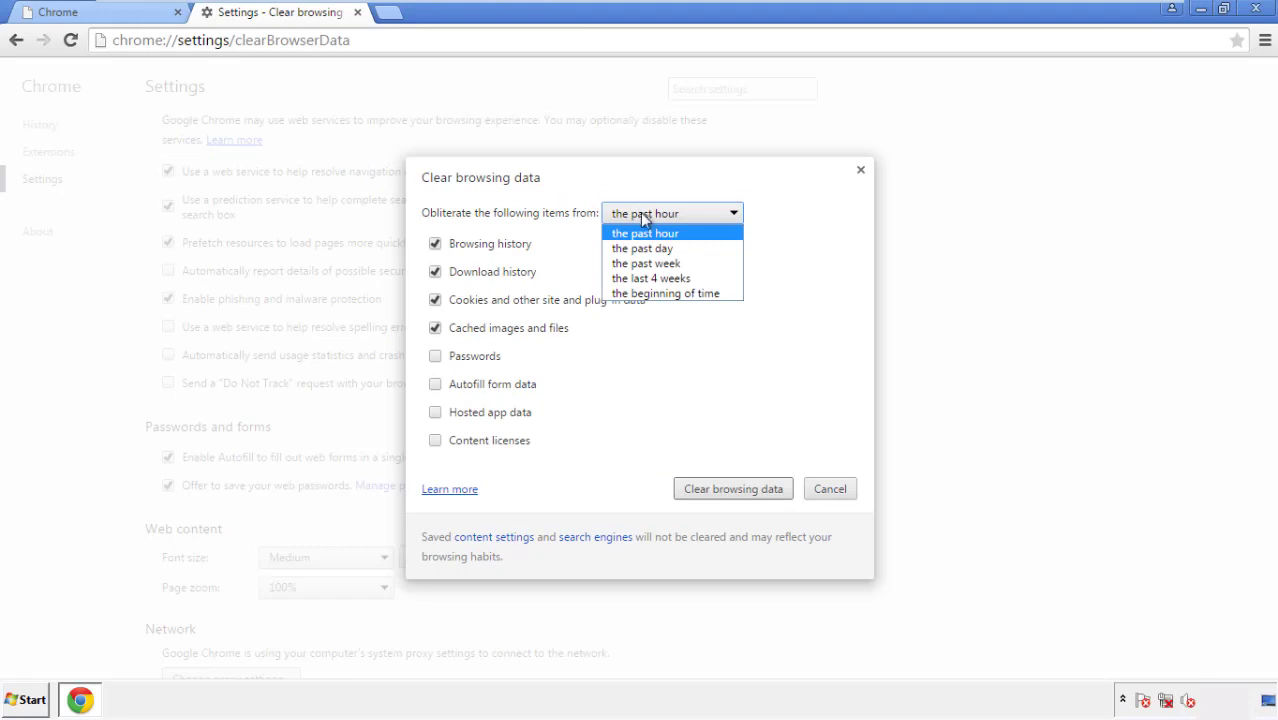
{"action": "left_click", "coordinate": [641, 294]}
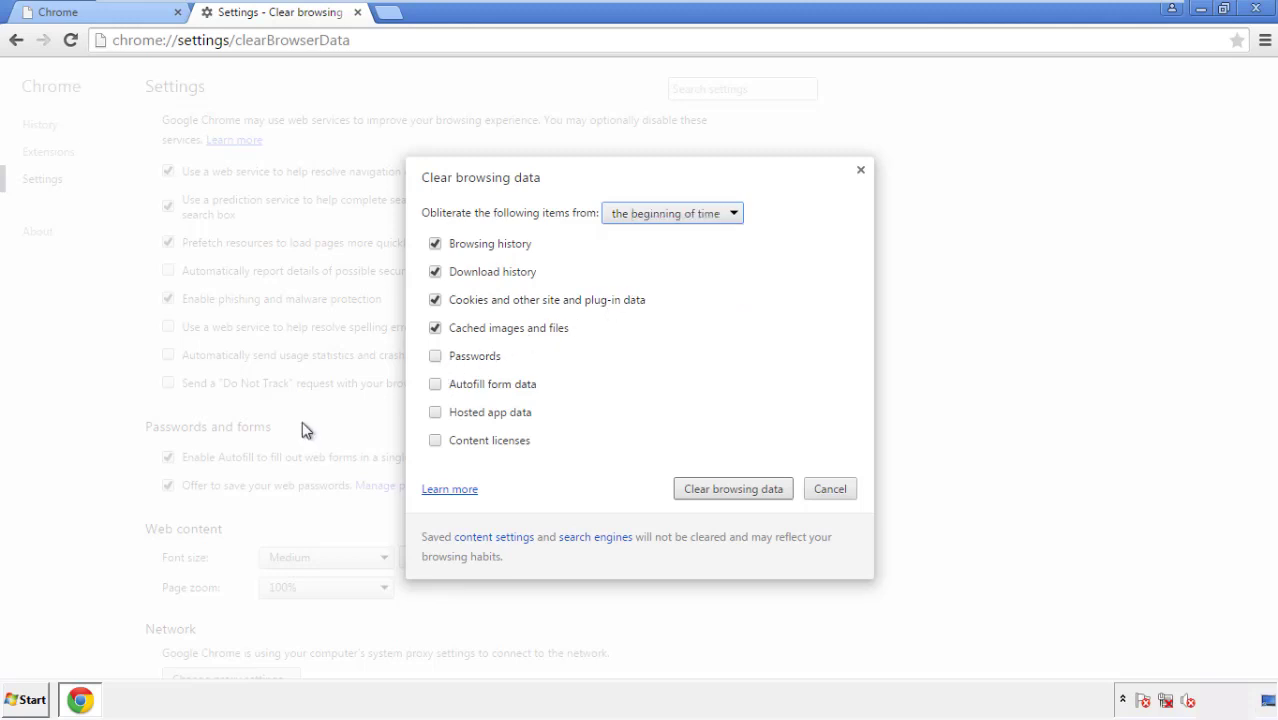
{"action": "left_click", "coordinate": [446, 391]}
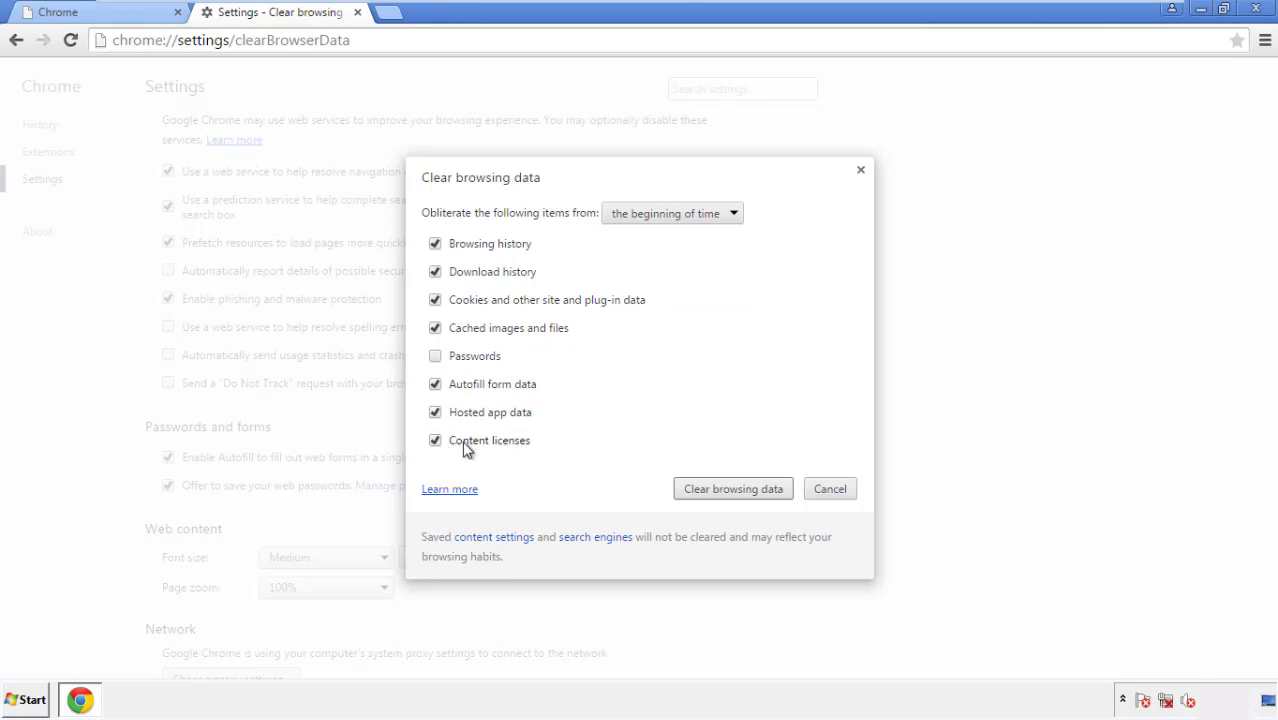
{"action": "left_click", "coordinate": [716, 492]}
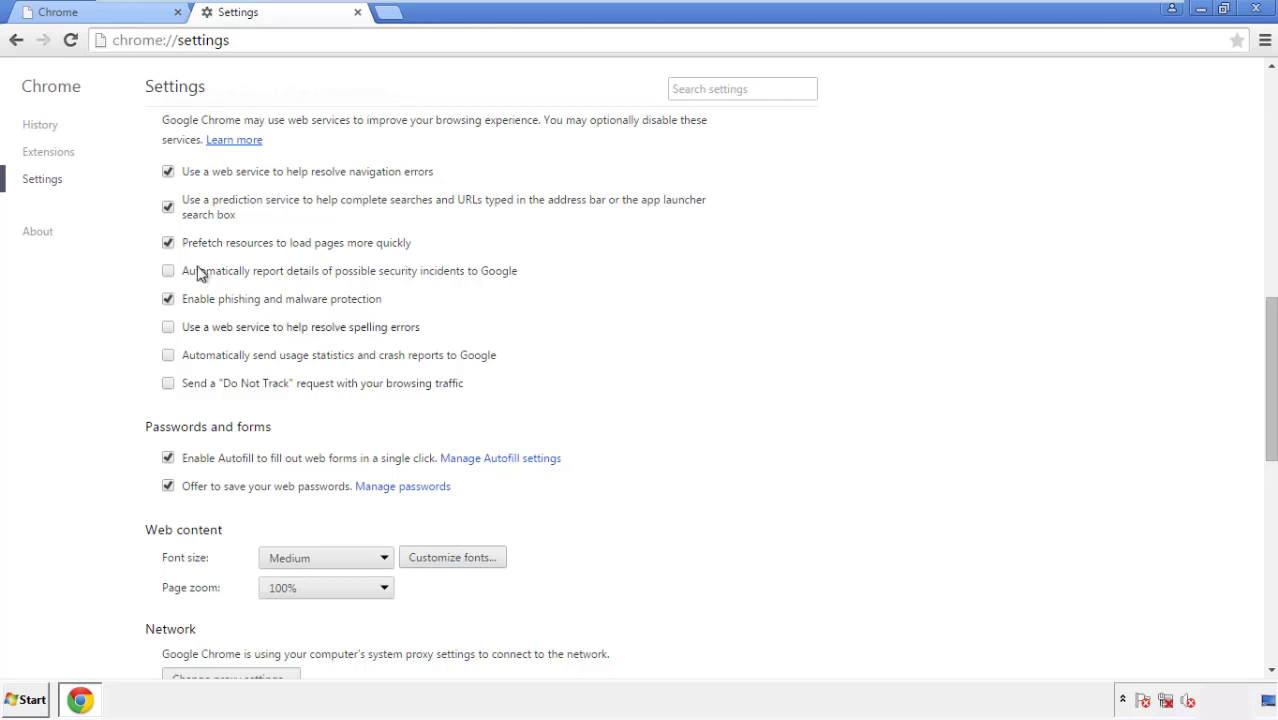
Reset Chrome's settings to their original defaults and close the browser
{"action": "left_click_drag", "start_coordinate": [1270, 318], "coordinate": [1247, 557]}
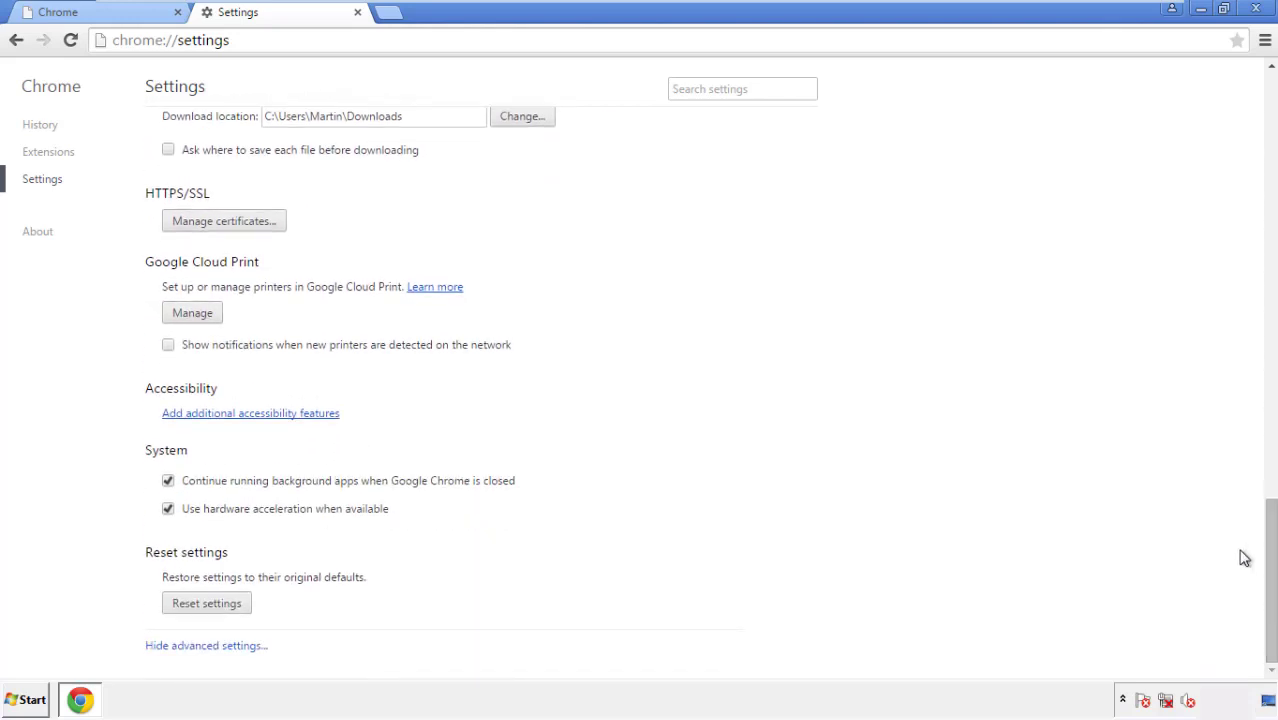
{"action": "left_click", "coordinate": [240, 607]}
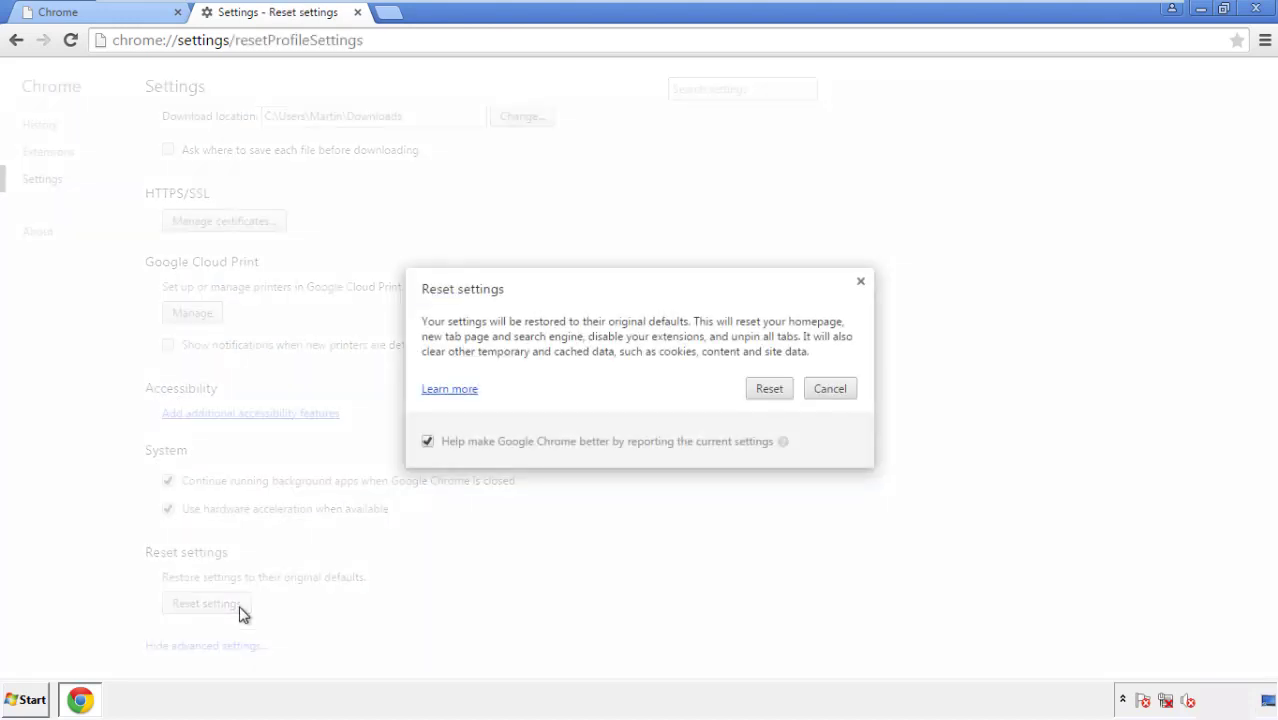
{"action": "left_click", "coordinate": [770, 390]}
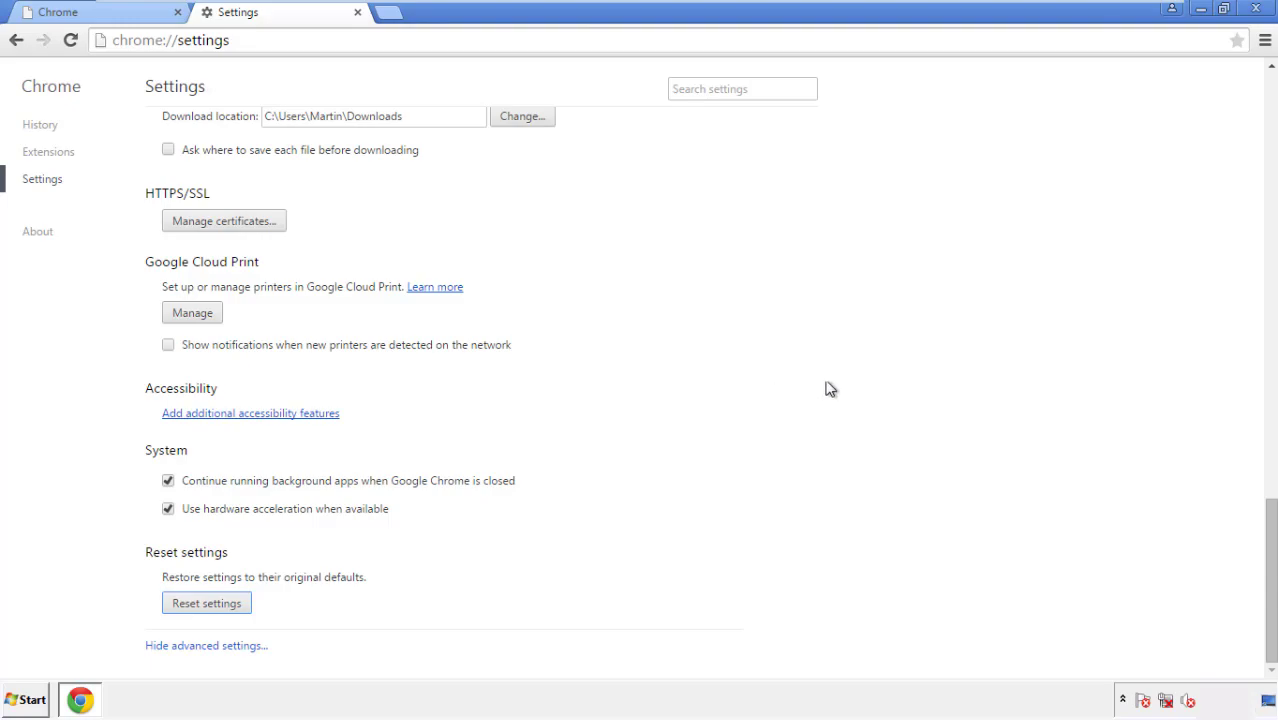
{"action": "left_click", "coordinate": [1255, 9]}
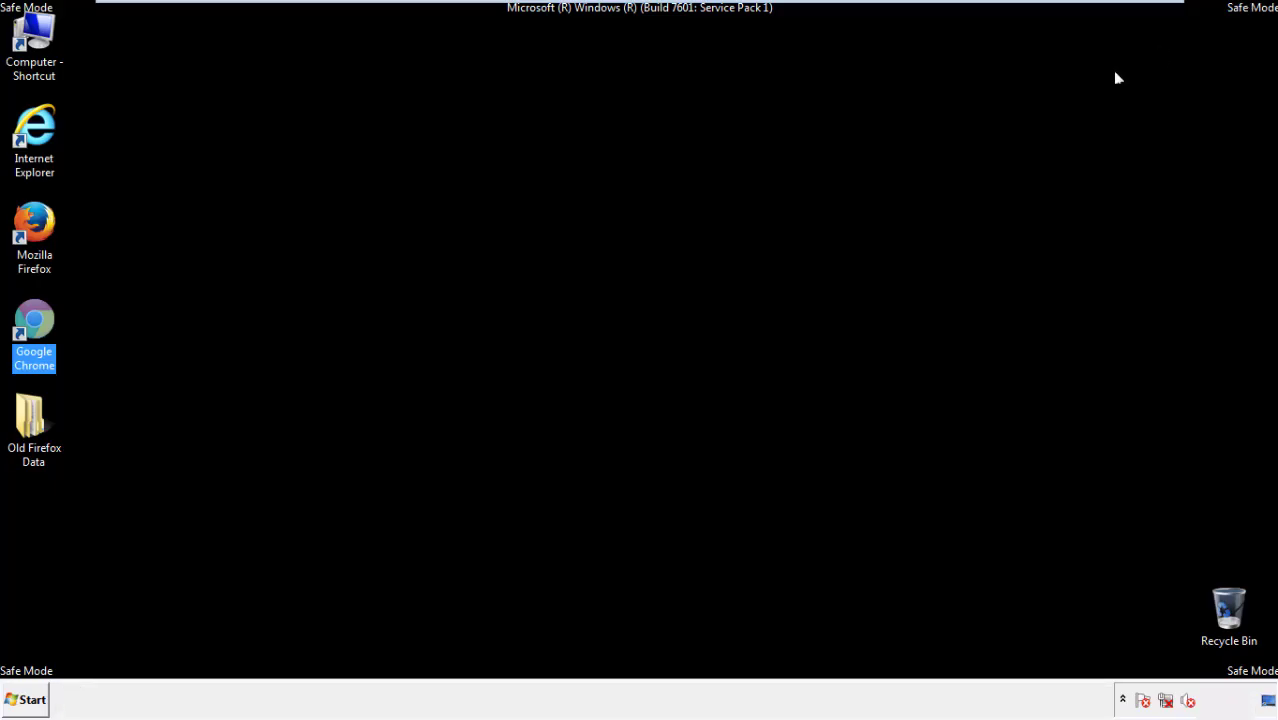
Deselect the desktop icons and launch Mozilla Firefox from its desktop icon
{"action": "left_click", "coordinate": [690, 323]}
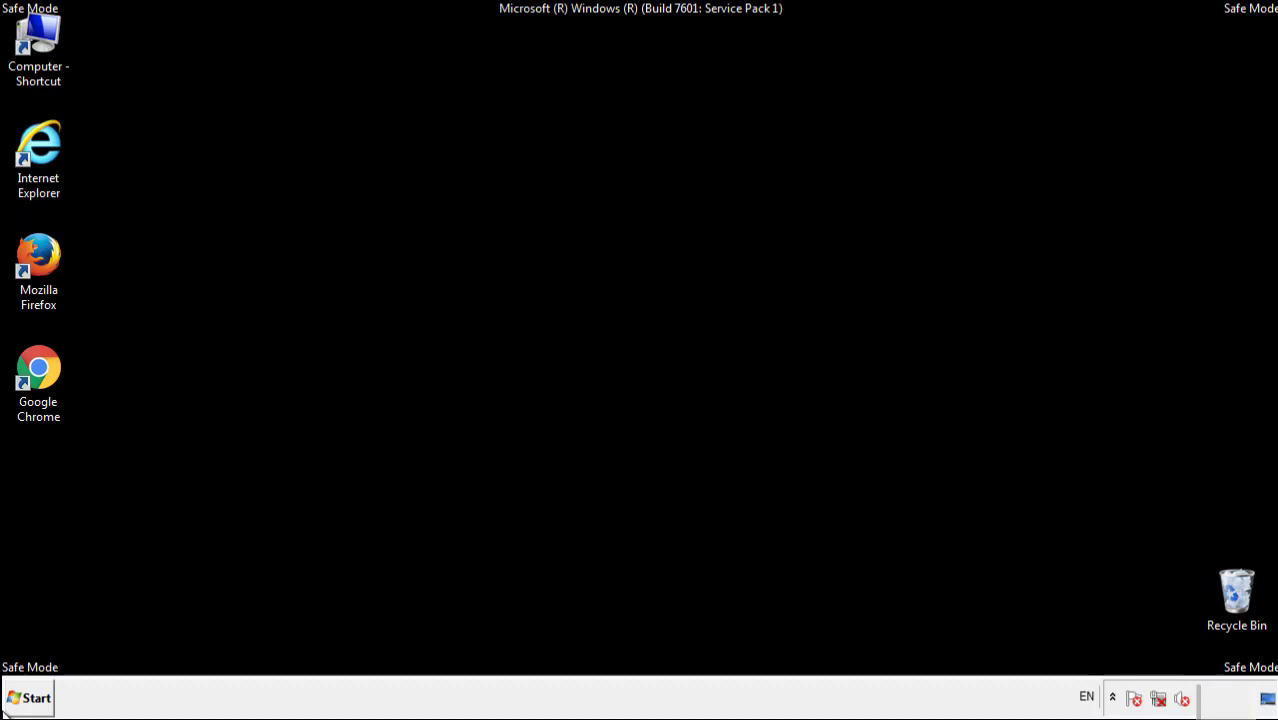
{"action": "double_click", "coordinate": [49, 250]}
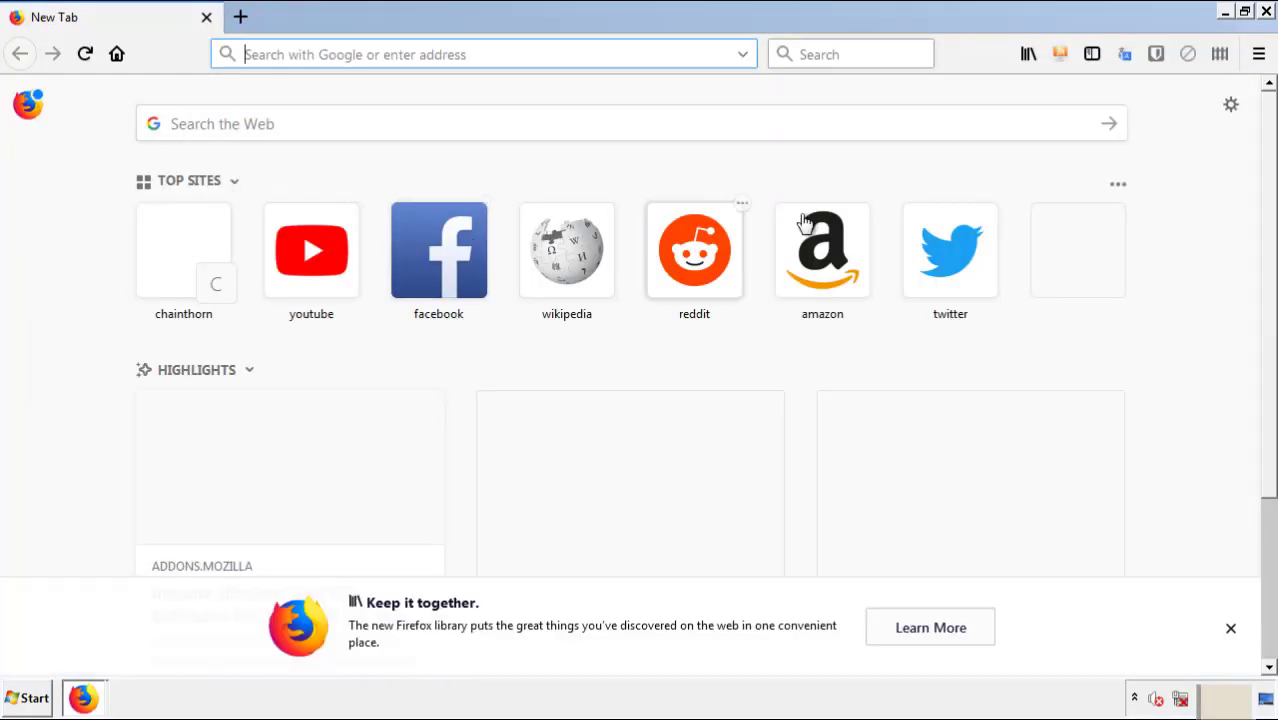
Remove Search Mine in Firefox's Add-ons Manager, then close Firefox
{"action": "left_click", "coordinate": [1258, 56]}
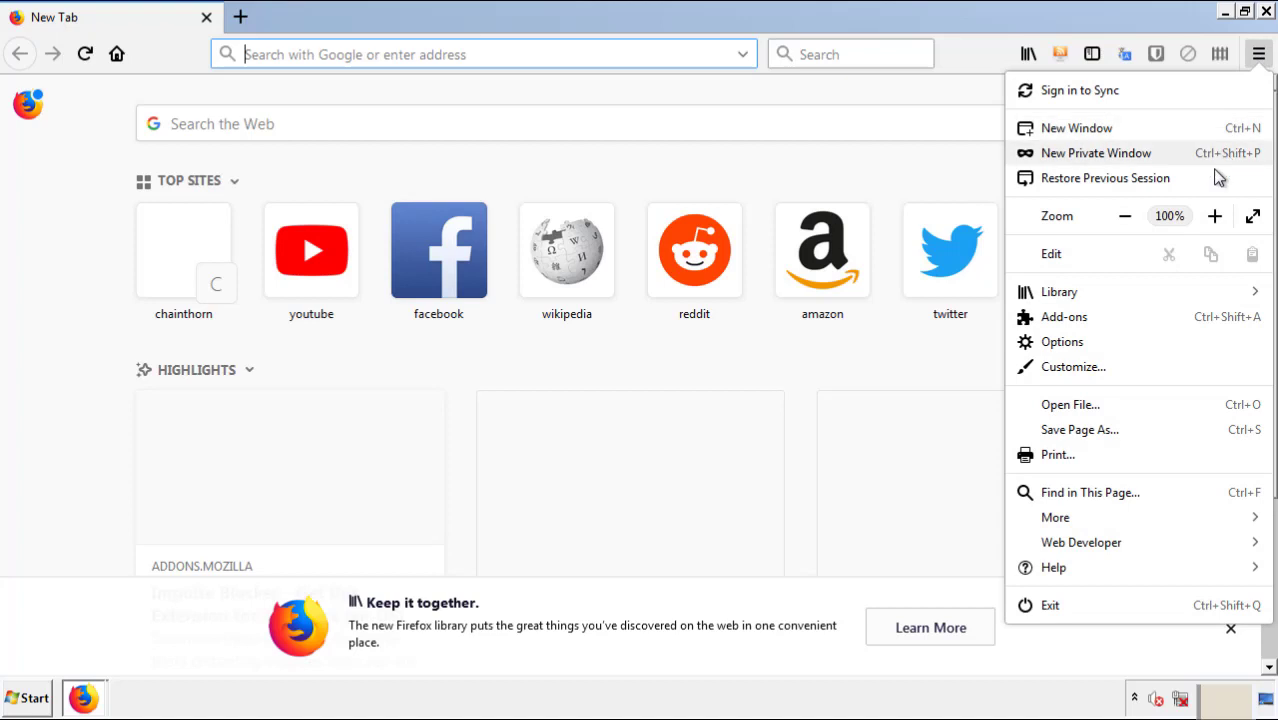
{"action": "left_click", "coordinate": [1181, 334]}
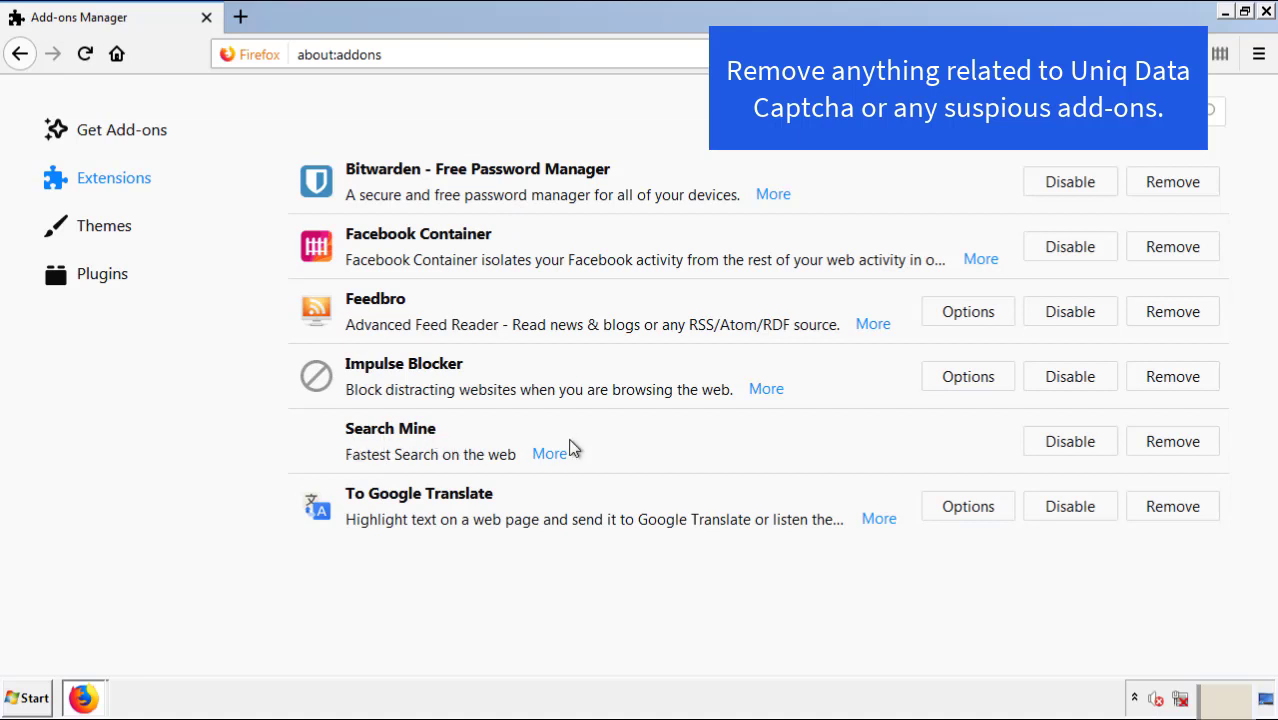
{"action": "left_click", "coordinate": [1170, 446]}
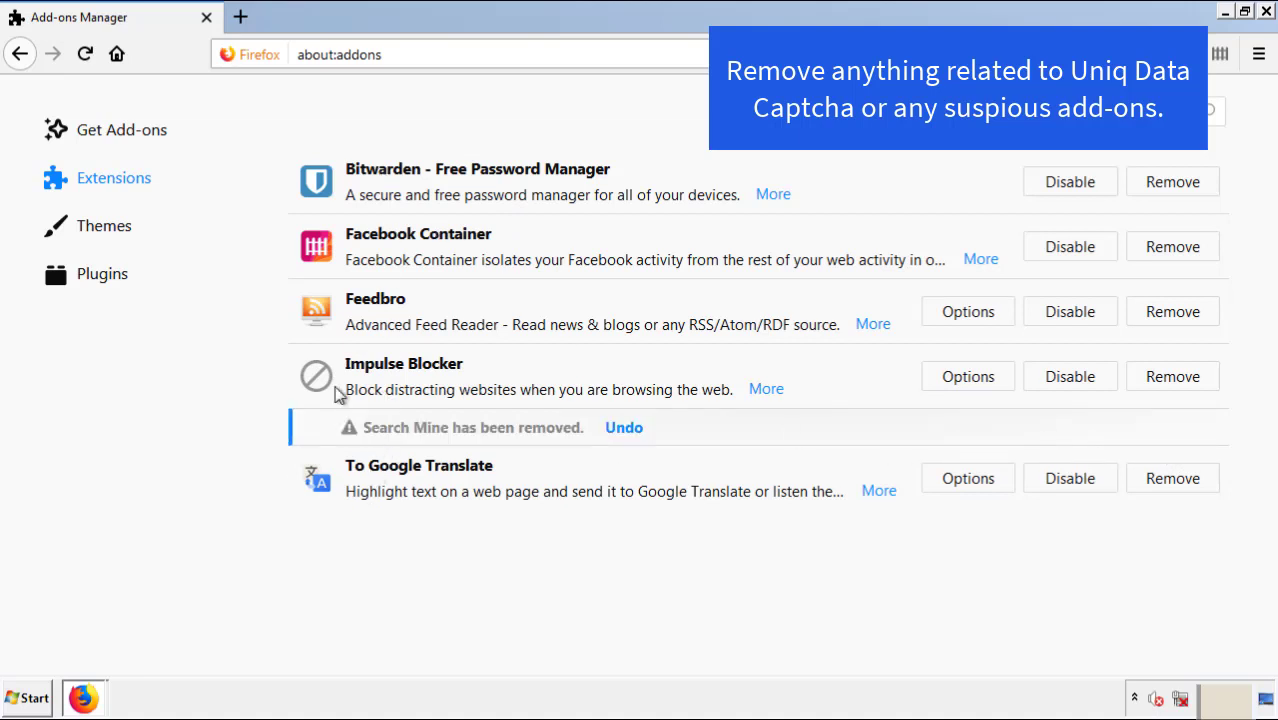
{"action": "left_click", "coordinate": [1268, 14]}
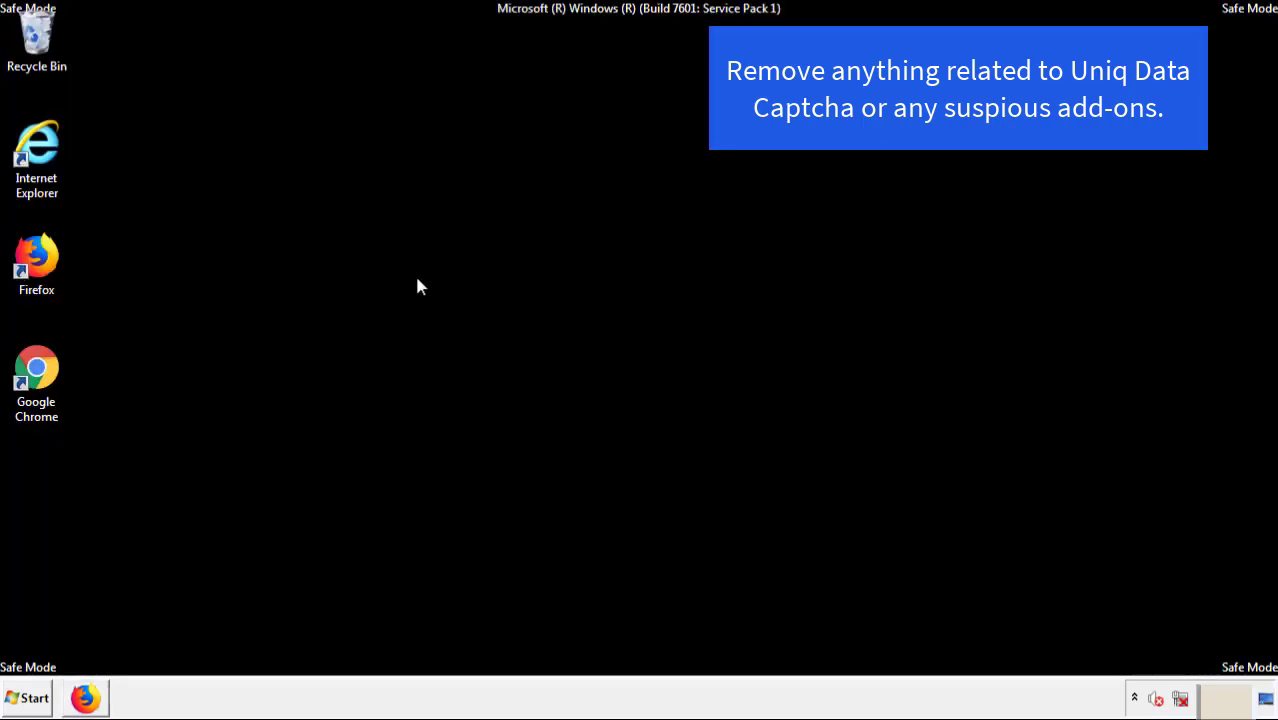
Launch Chrome and remove the Search Mine extension from More tools > Extensions
{"action": "double_click", "coordinate": [36, 388]}
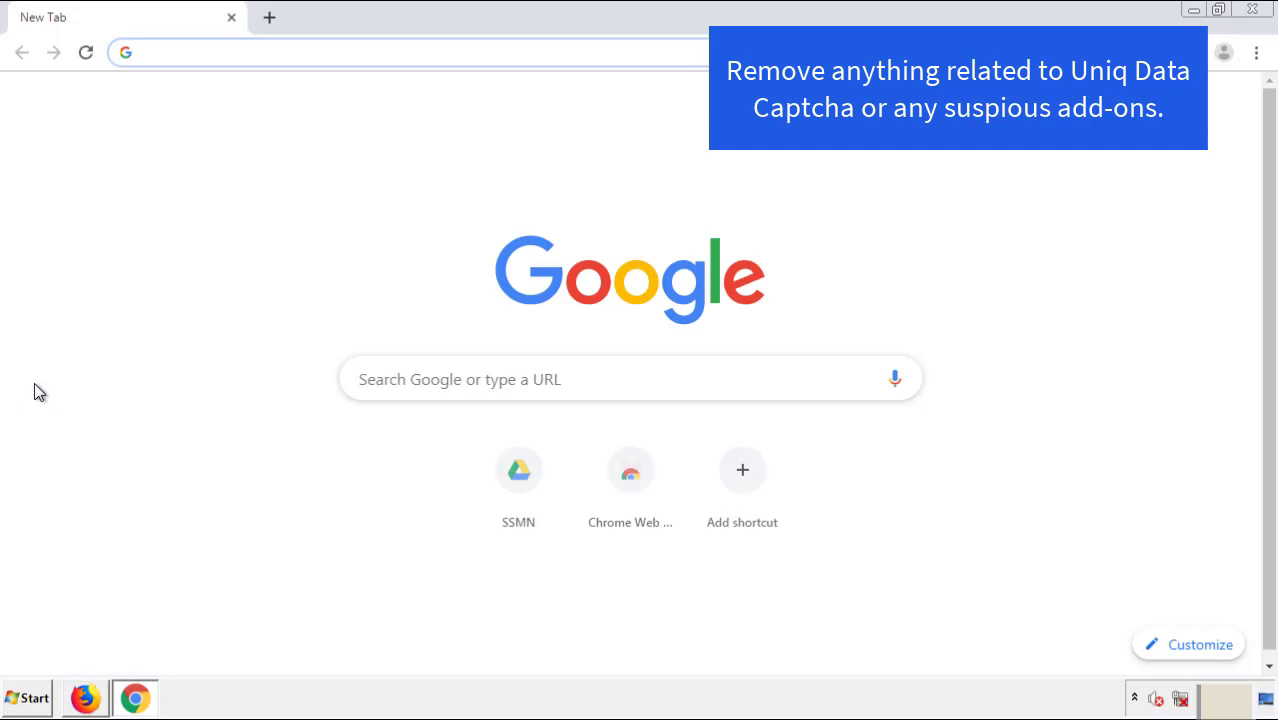
{"action": "left_click", "coordinate": [1256, 52]}
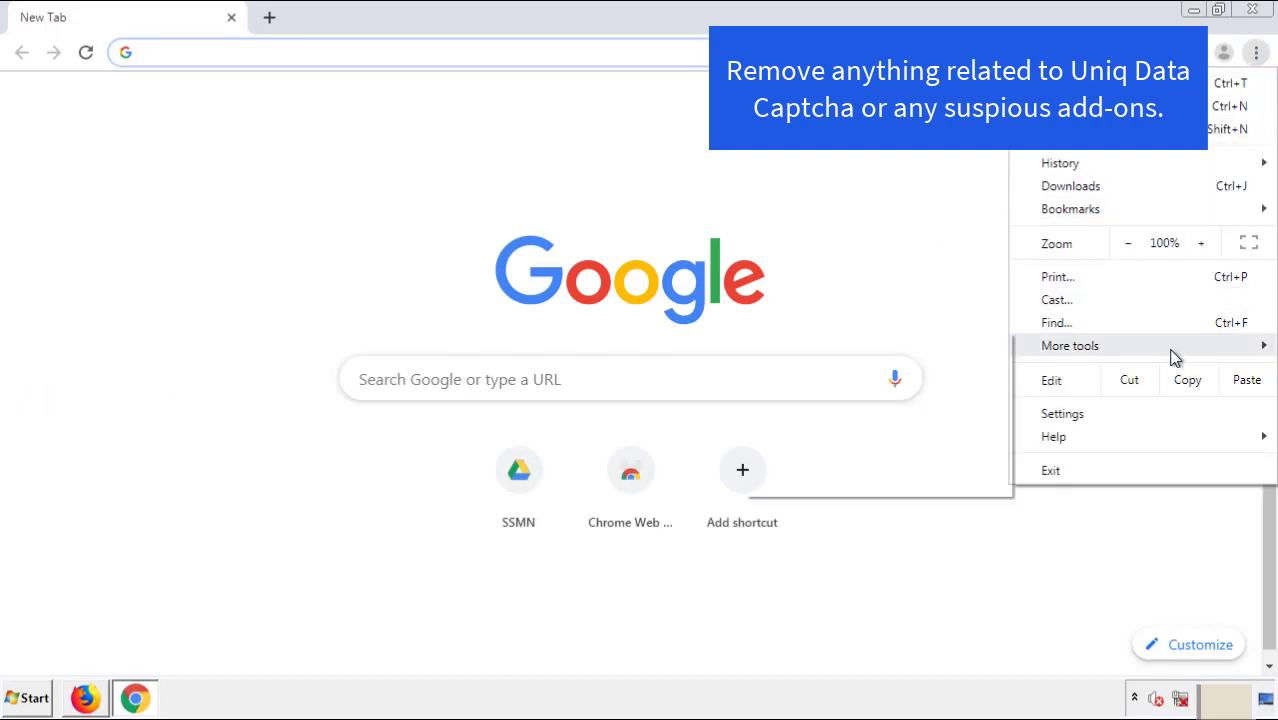
{"action": "mouse_move", "coordinate": [1144, 350]}
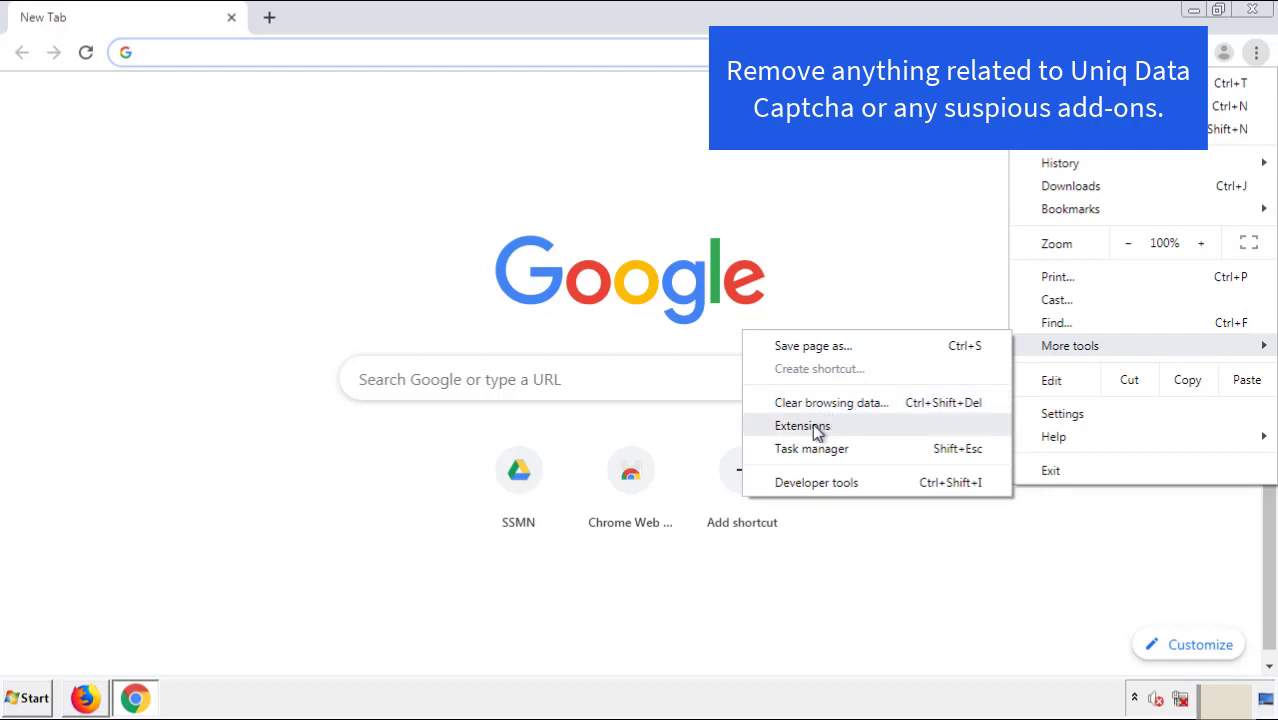
{"action": "left_click", "coordinate": [812, 425]}
{"action": "scroll", "coordinate": [362, 334], "scroll_direction": "down", "scroll_amount": 8}
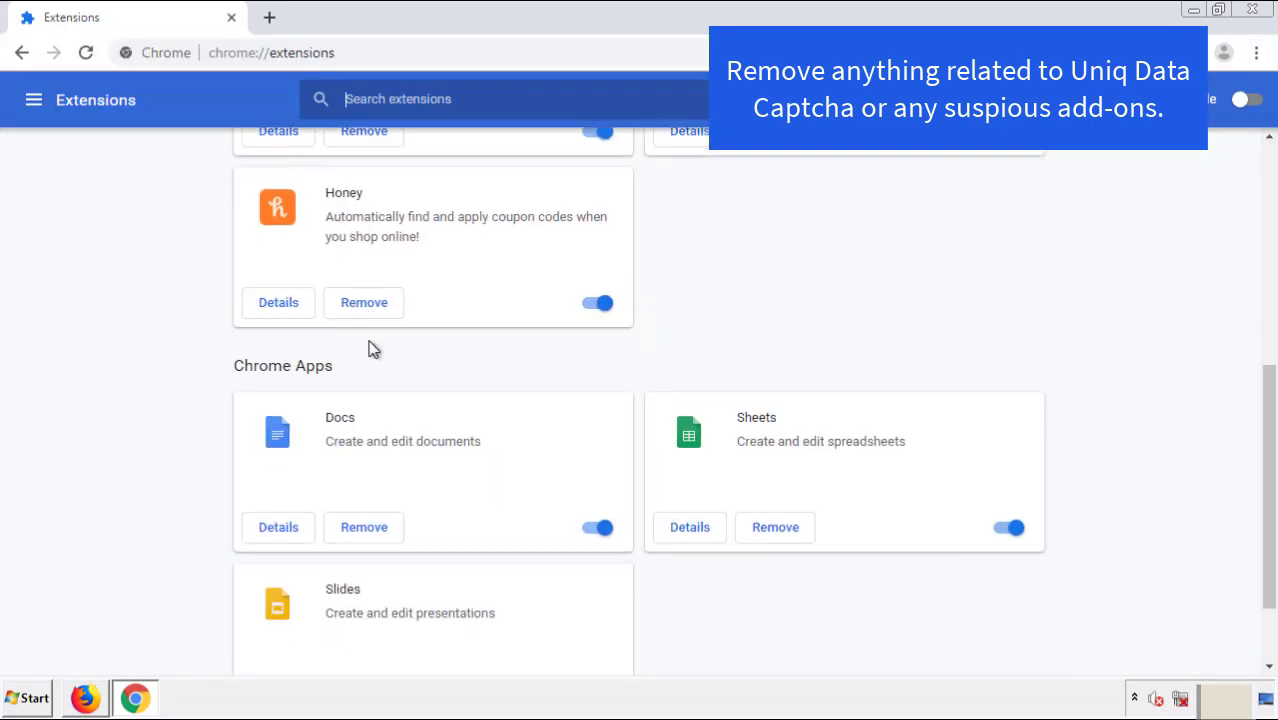
{"action": "scroll", "coordinate": [485, 365], "scroll_direction": "up", "scroll_amount": 8}
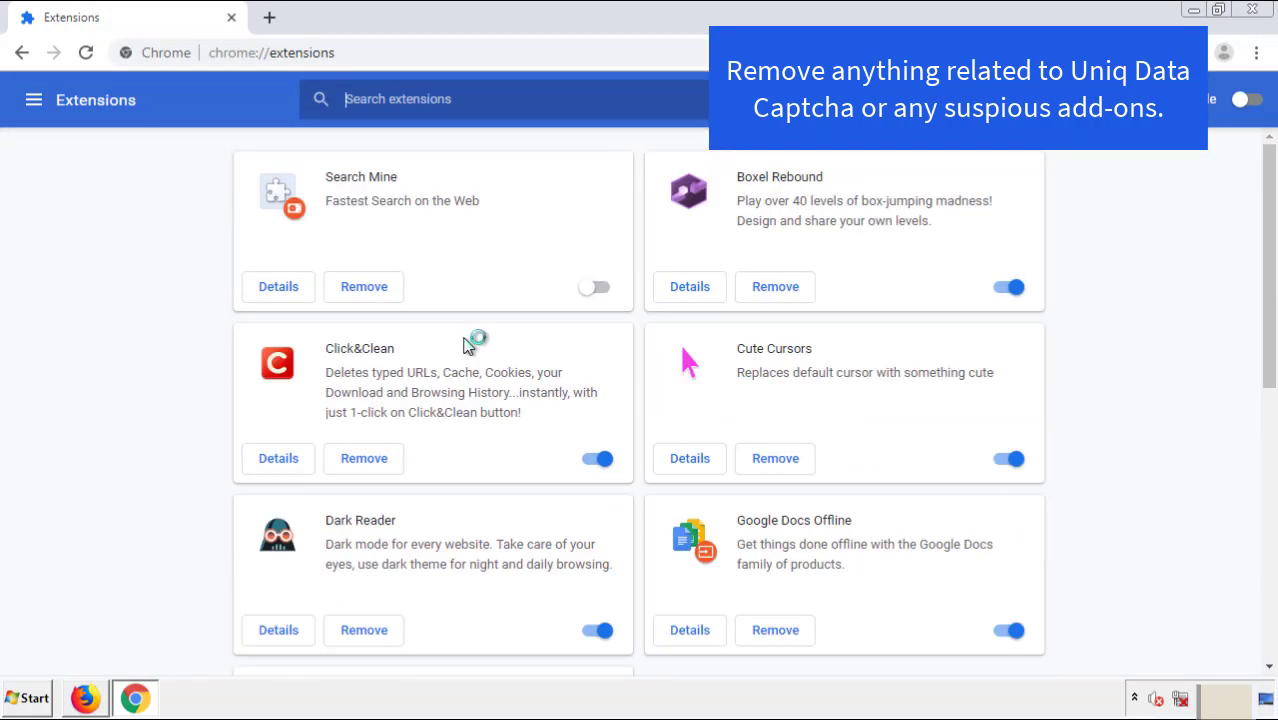
{"action": "left_click", "coordinate": [360, 290]}
{"action": "left_click", "coordinate": [722, 158]}
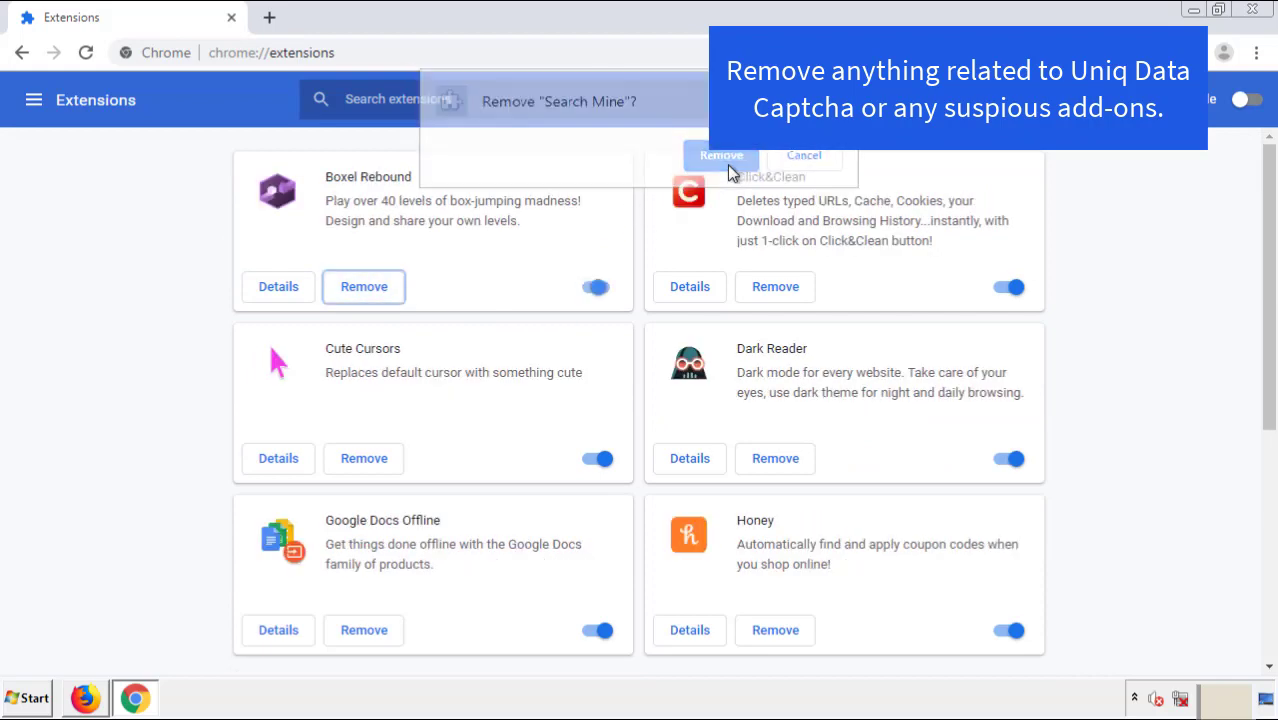
Close Google Chrome, then restart Windows 7 using Restart from the Start menu
{"action": "left_click", "coordinate": [1263, 14]}
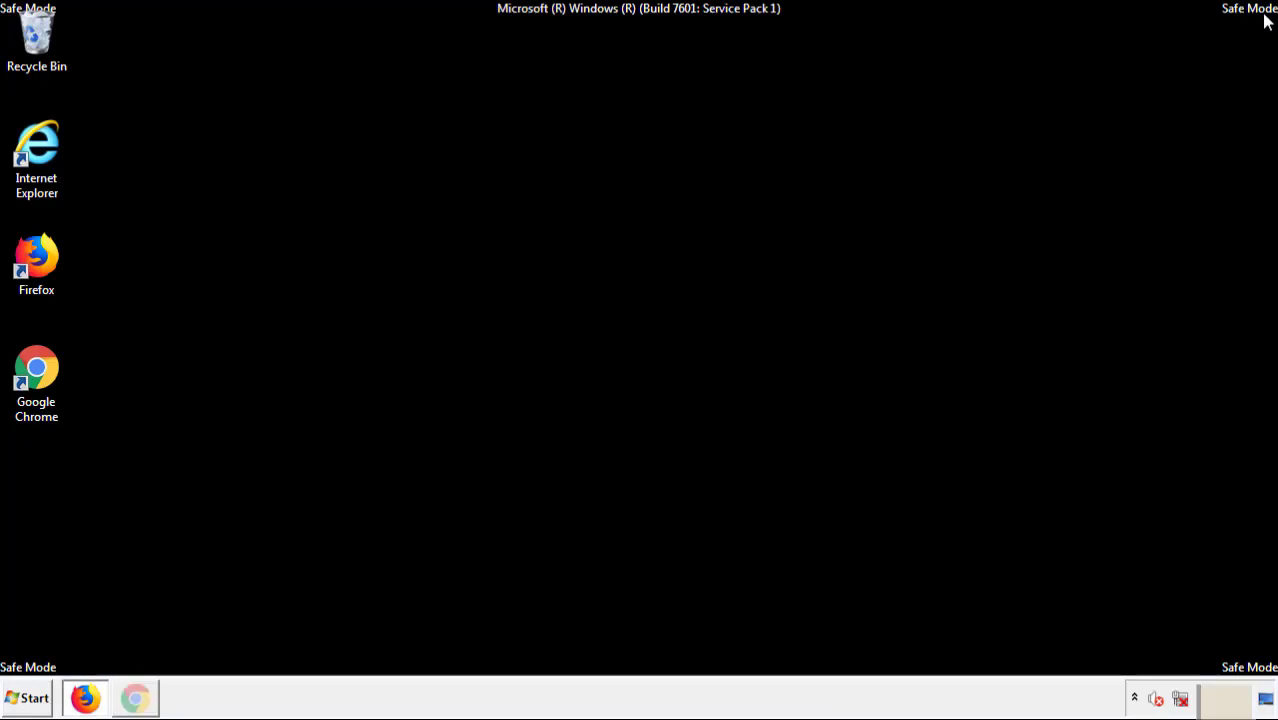
{"action": "left_click", "coordinate": [35, 700]}
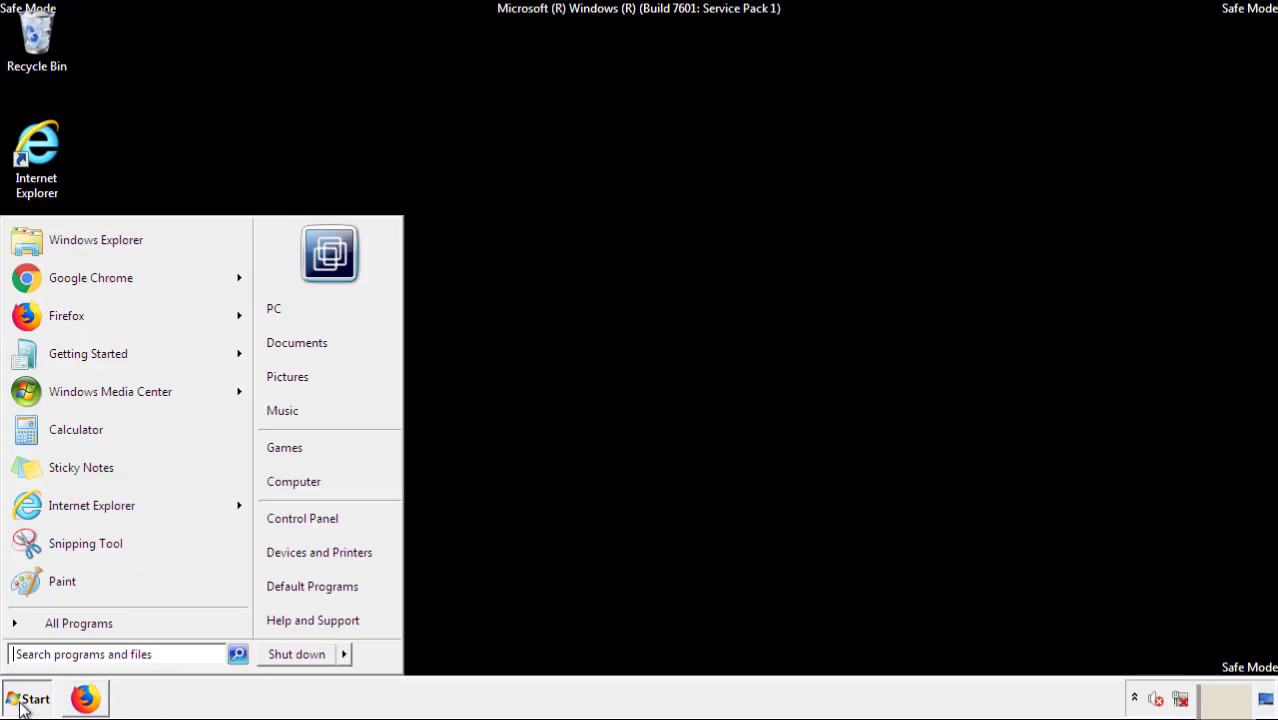
{"action": "left_click", "coordinate": [345, 656]}
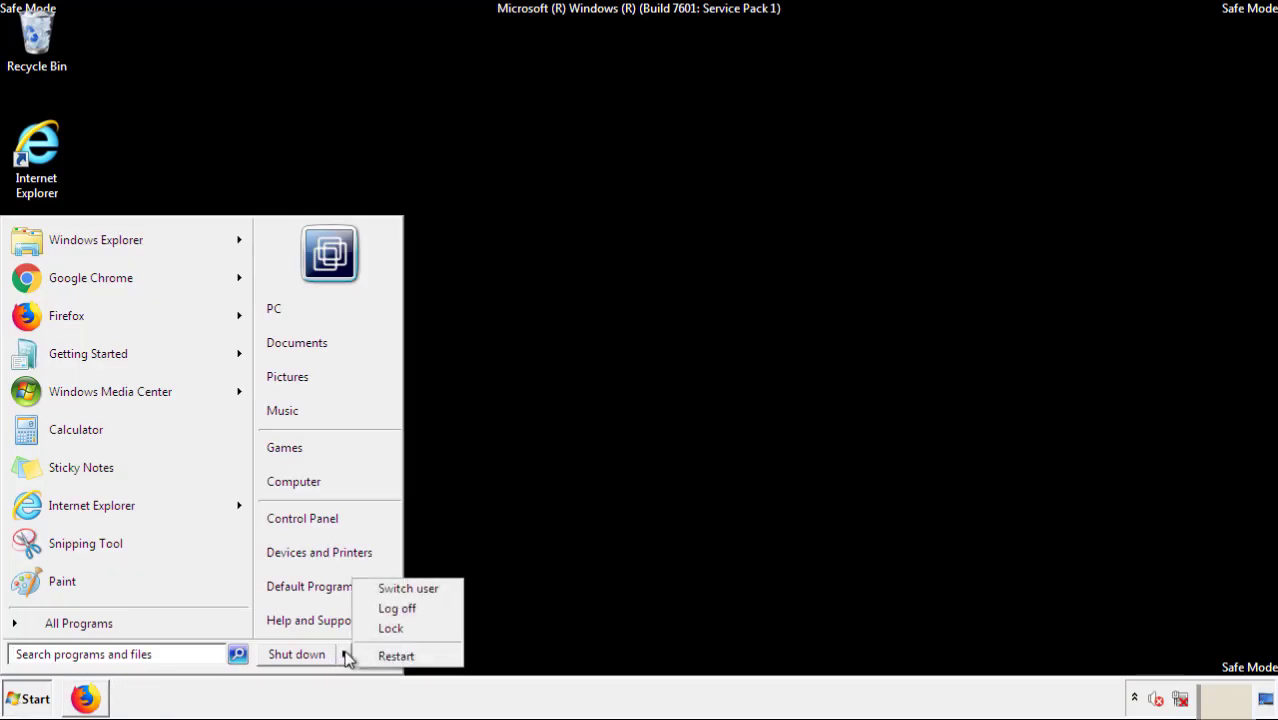
{"action": "left_click", "coordinate": [395, 656]}
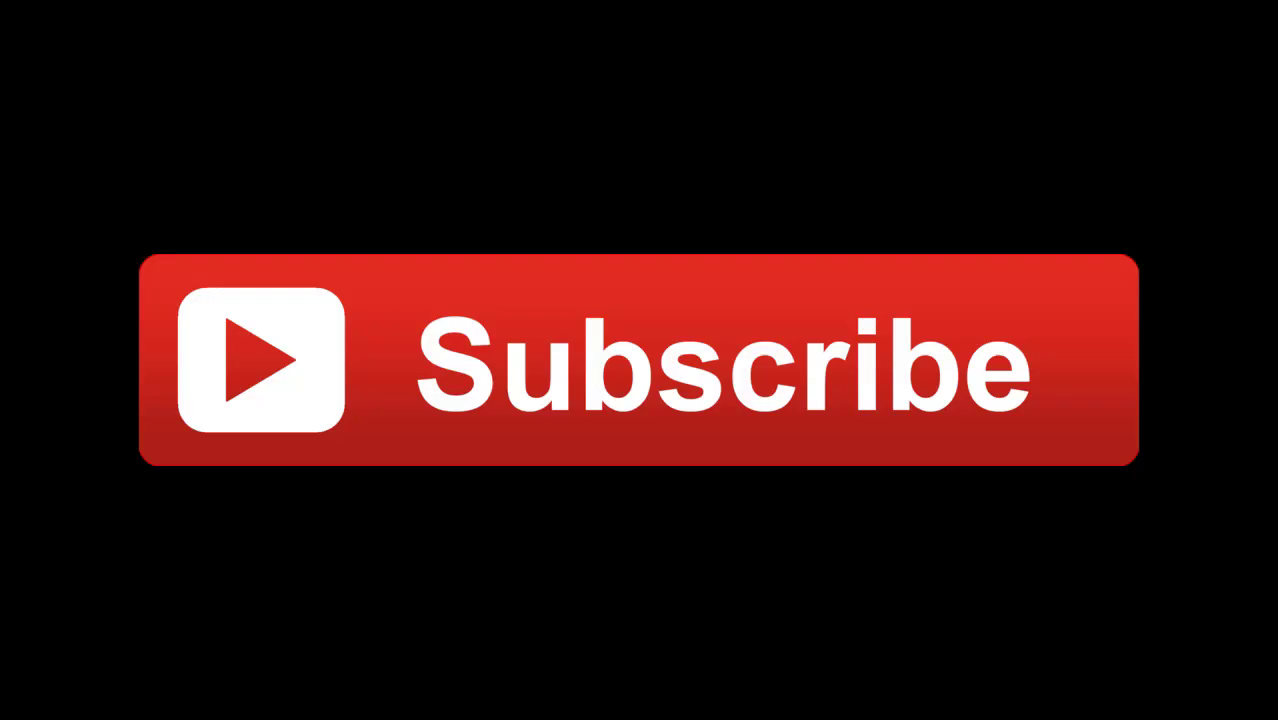